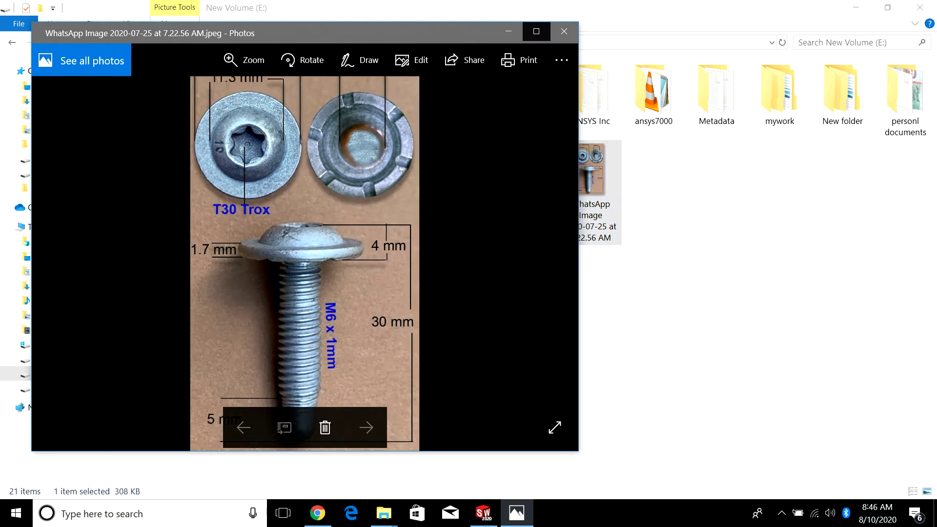
- View the dimensioned screw photo at full size and open the nut part from New Volume (E:) in SOLIDWORKS
left_click(536, 31)
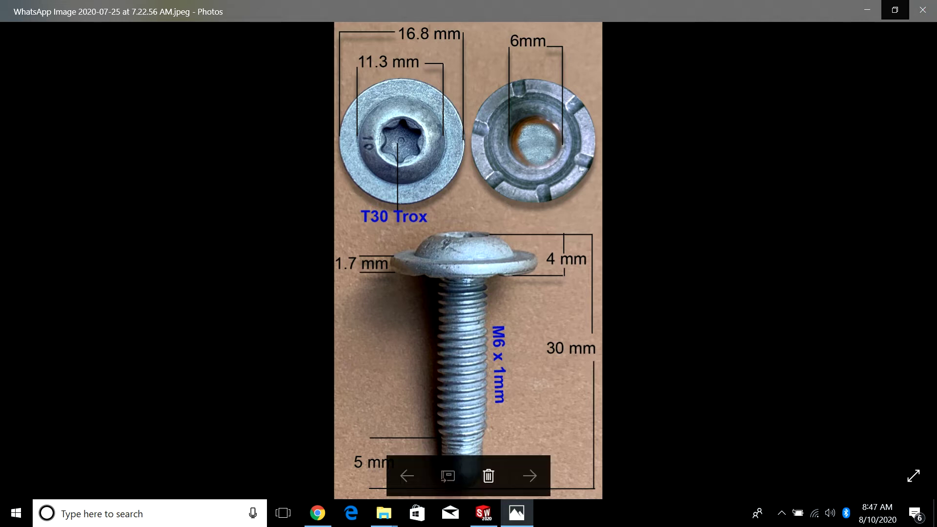
left_click(868, 10)
double_click(527, 177)
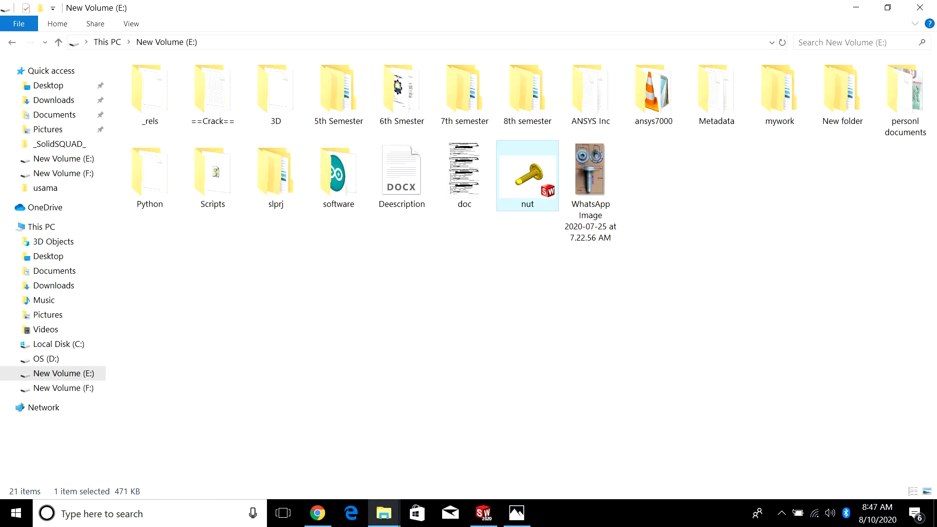
left_click(513, 379)
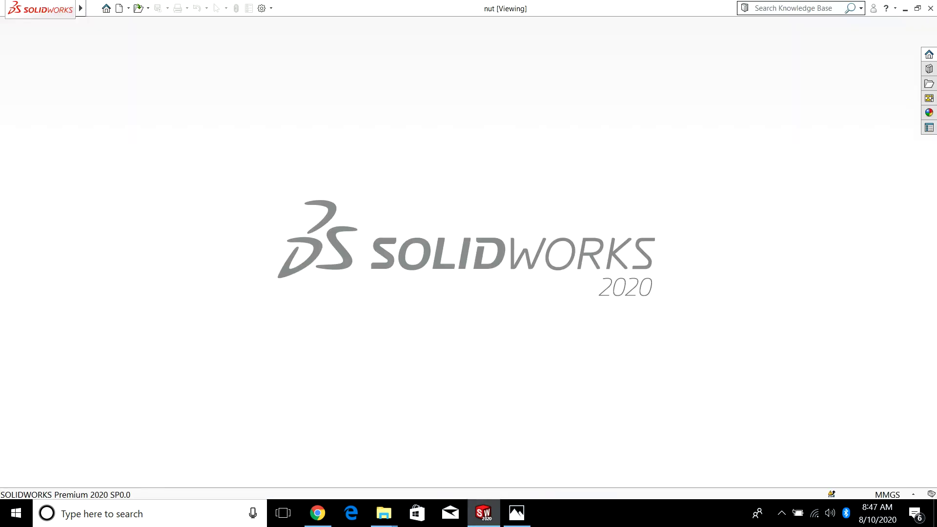
key("alt+Tab")
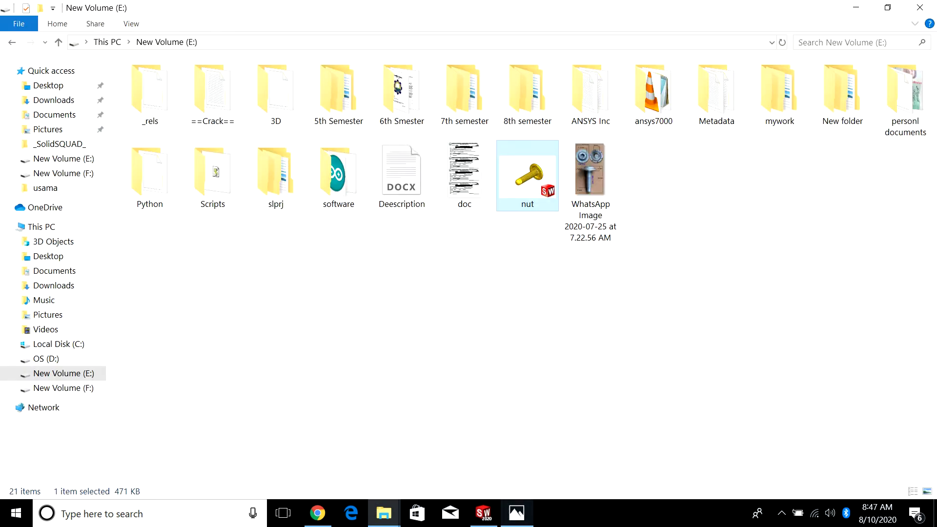
left_click(484, 513)
left_click(484, 512)
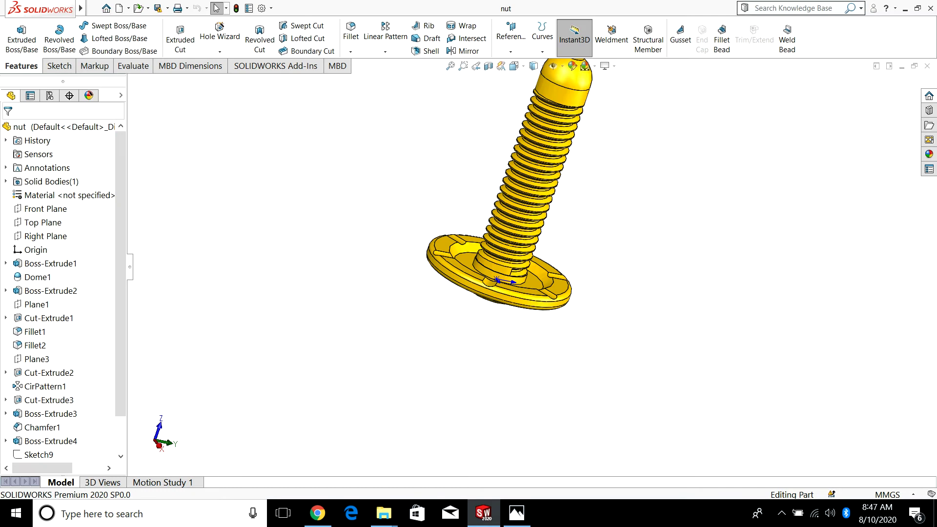
left_click(483, 512)
left_click(483, 512)
- Examine the finished screw model from all sides, including its domed head, star recess, slotted flange and threaded shank
middle_click_drag(517, 293, 449, 181)
middle_click_drag(488, 220, 386, 224)
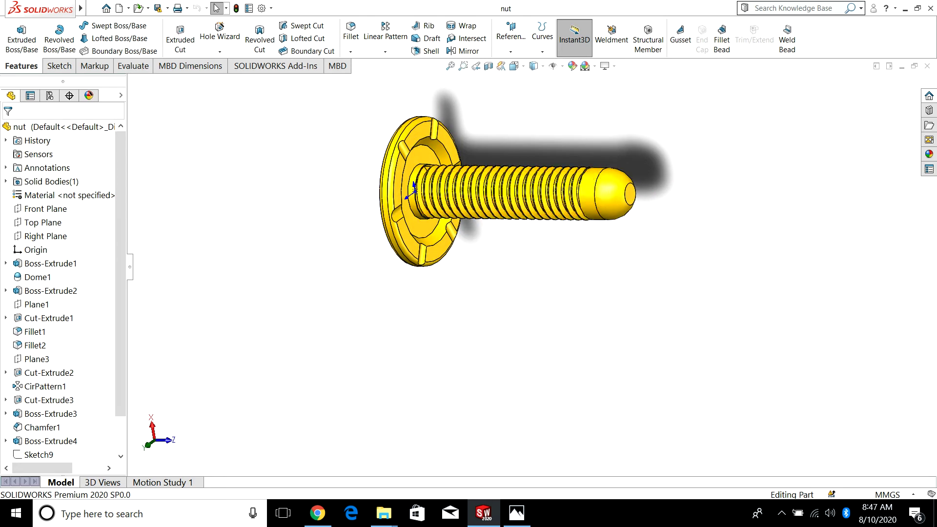
key("Right")
key("Right")
key("Down")
key("Down")
key("Right")
key("Right")
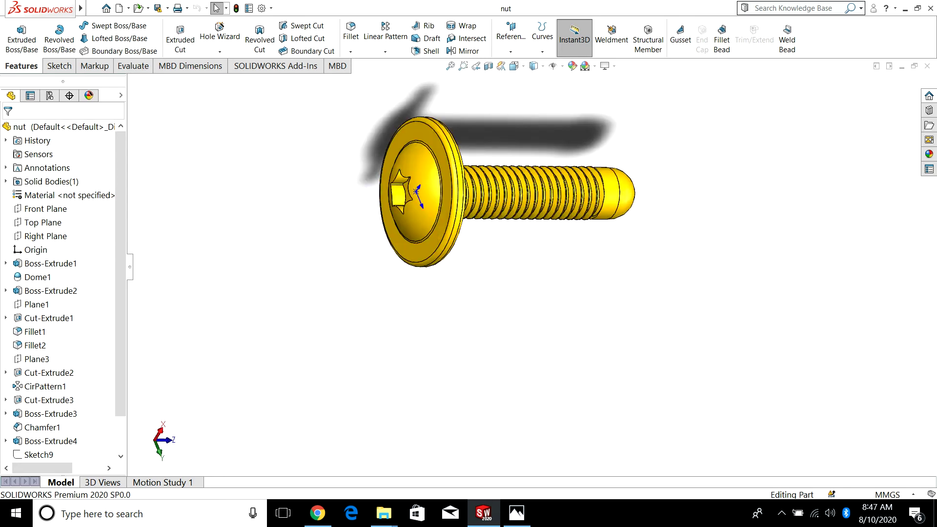
key("Left")
key("Left")
key("Left")
key("Right")
key("Right")
key("Right")
key("Right")
key("Right")
key("Left")
key("Left")
key("Right")
key("Right")
key("Right")
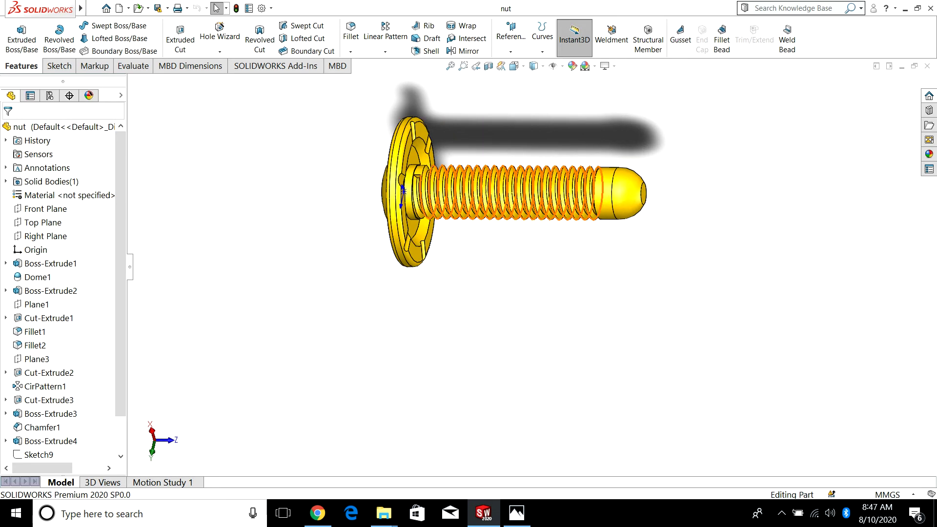
key("Down")
key("Down")
key("Left")
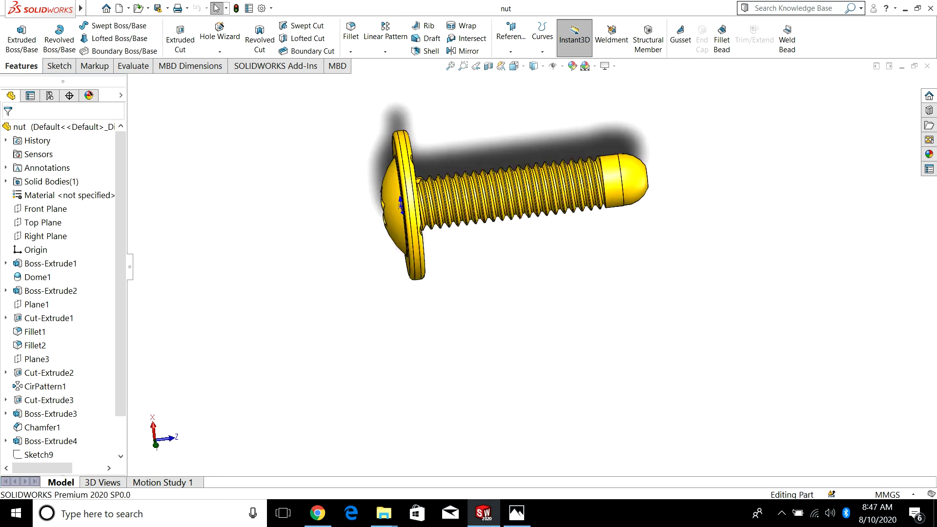
key("Up")
key("Right")
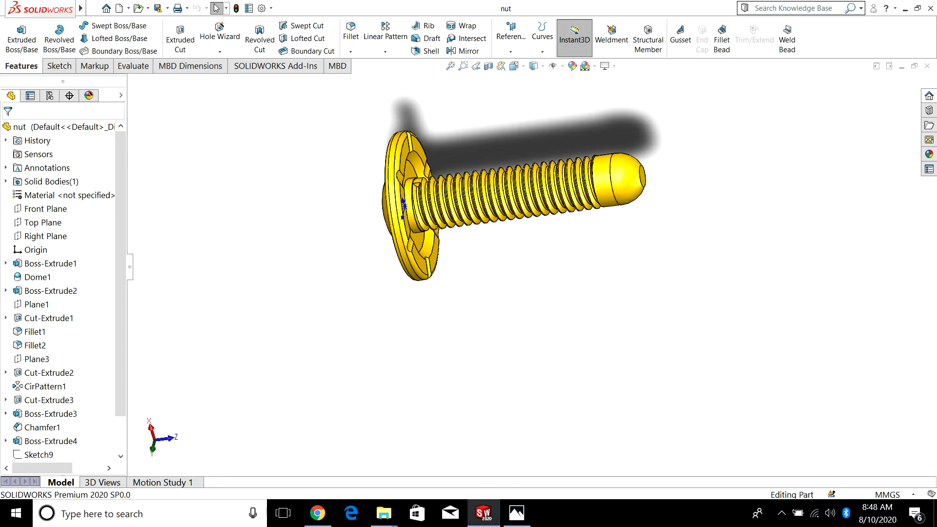
middle_click_drag(512, 205, 512, 263)
key("Right")
key("Right")
key("Right")
key("Left")
key("Left")
key("Left")
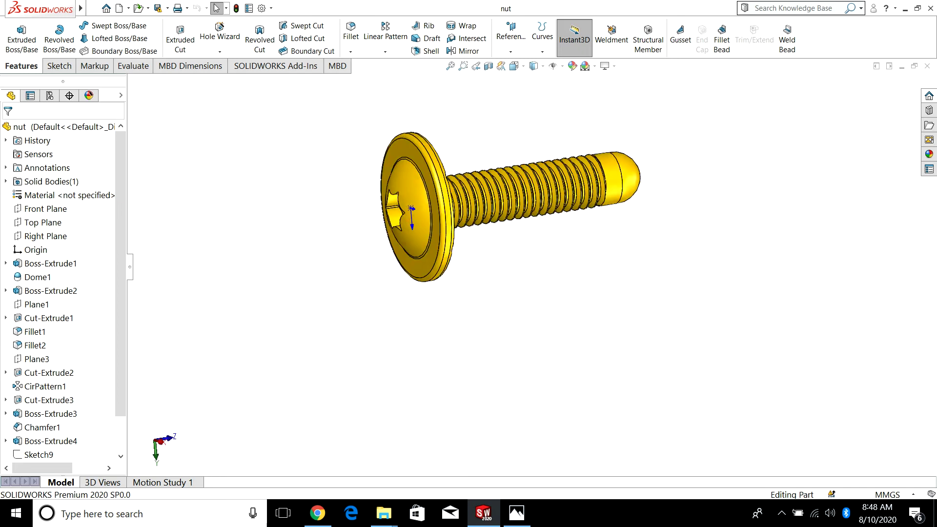
key("Left")
key("Left")
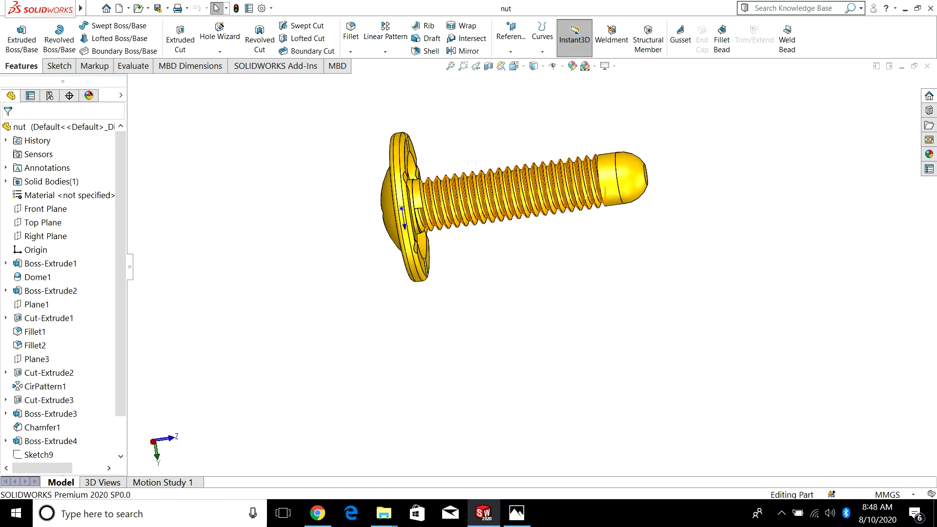
key("Right")
key("Right")
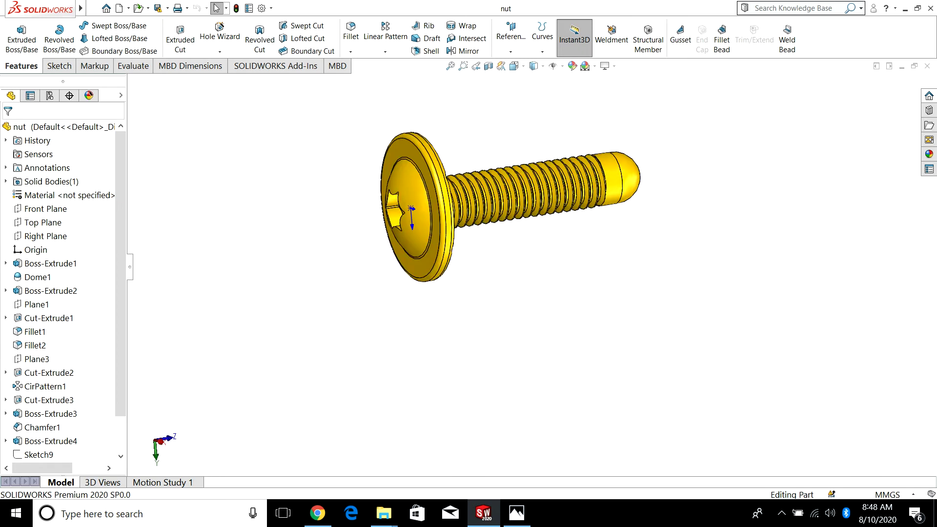
key("Left")
key("Left")
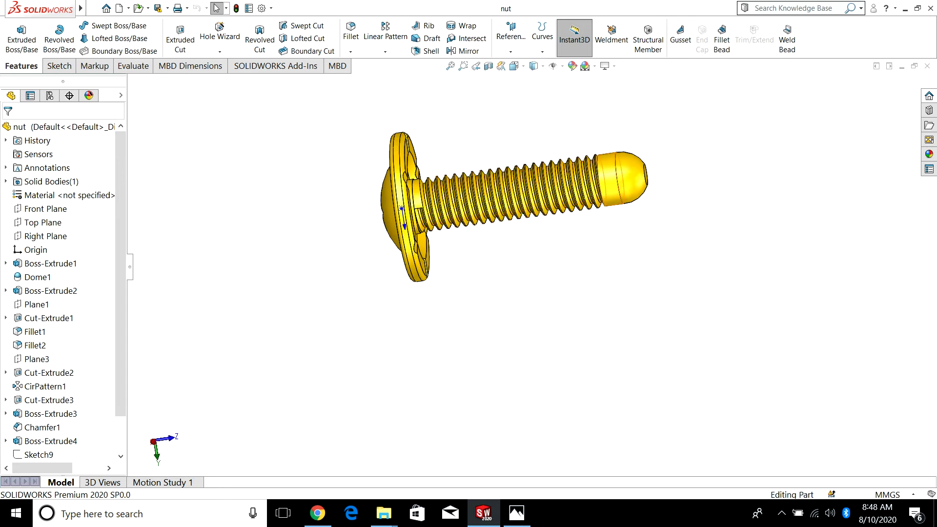
key("Right")
key("Left")
key("Left")
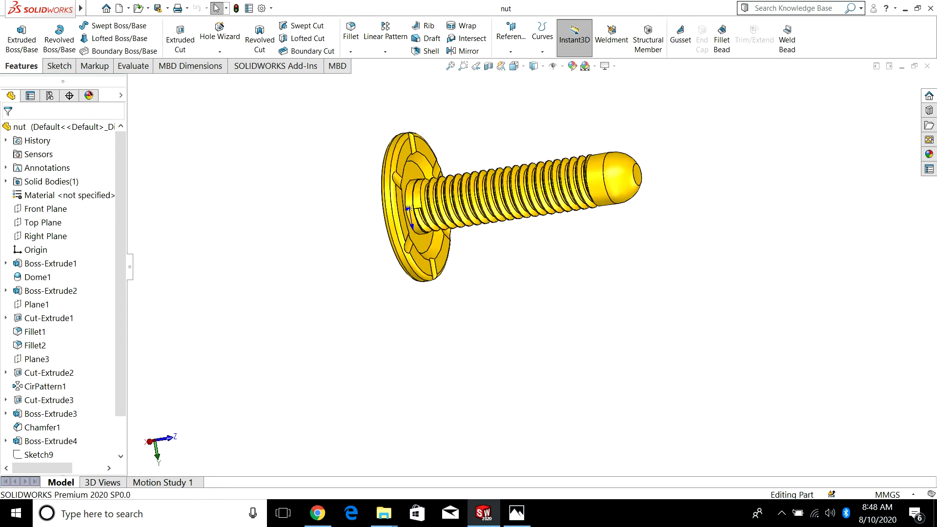
key("Right")
key("Right")
key("Right")
key("Left")
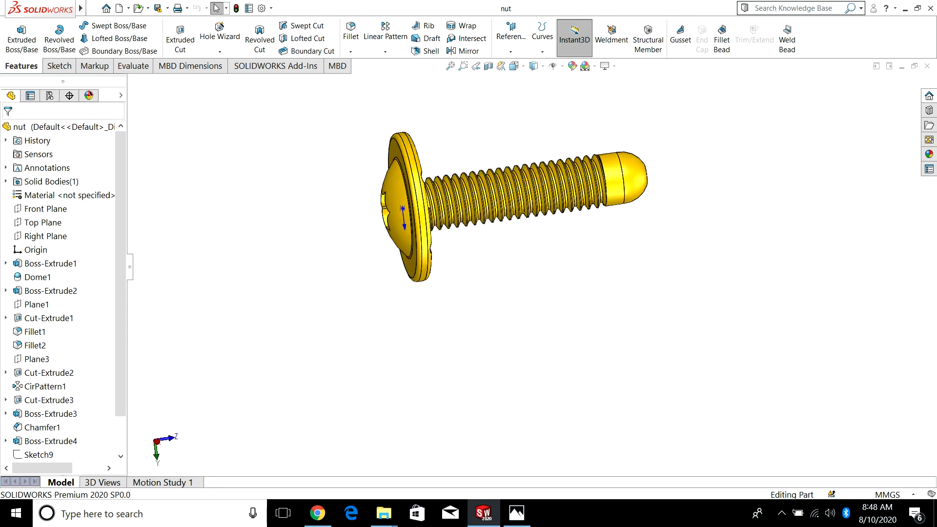
key("Right")
key("Left")
key("Right")
key("Right")
key("Right")
key("Left")
key("Right")
key("Up")
key("Up")
key("Left")
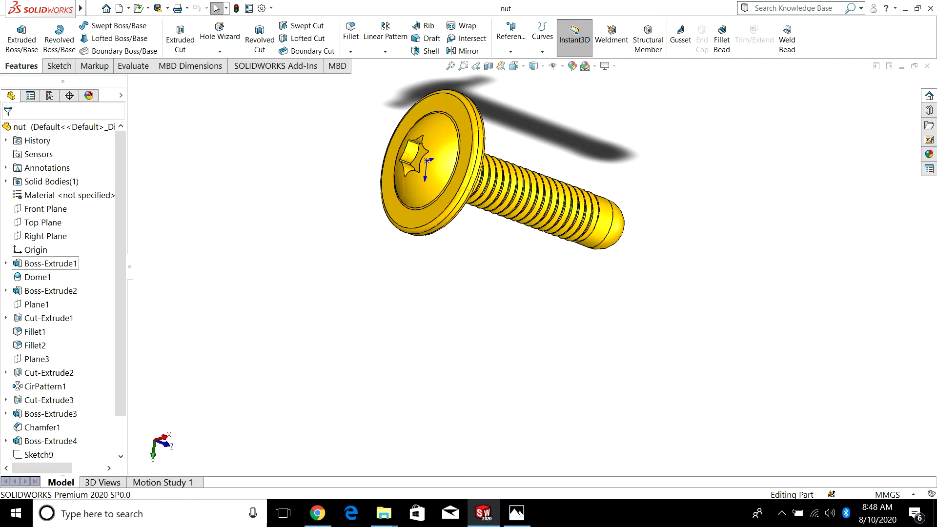
- Inspect the Boss-Extrude1 feature and its dimensions on the screw head, and compare them with the reference photo
left_click(48, 264)
key("Right")
key("Right")
key("Up")
key("Up")
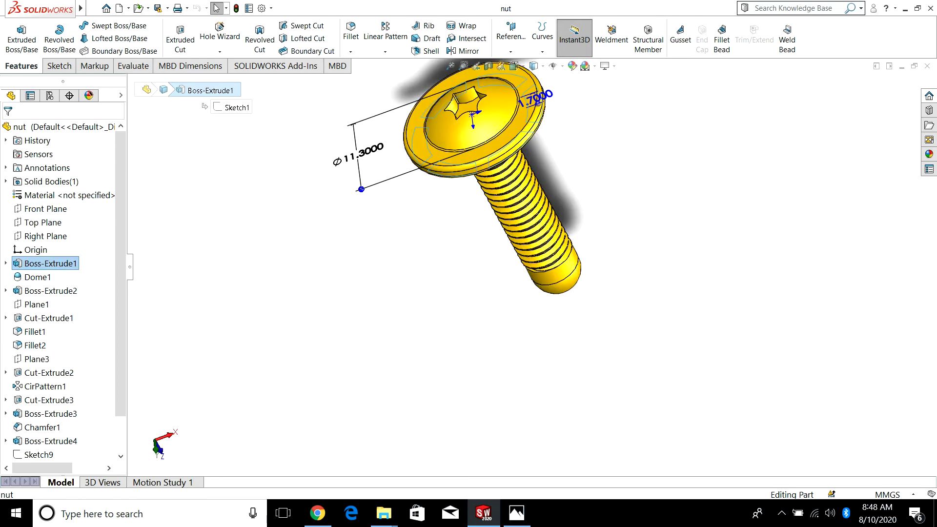
key("Left")
key("Down")
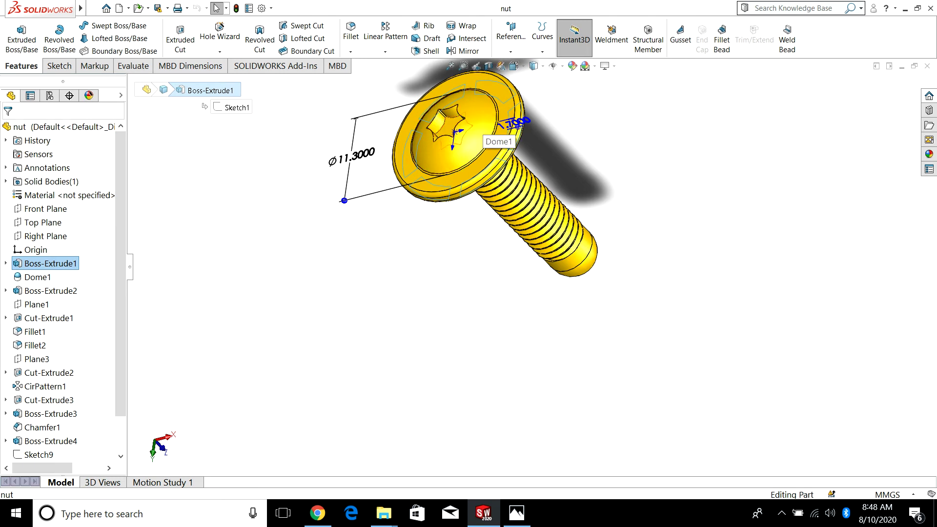
key("Right")
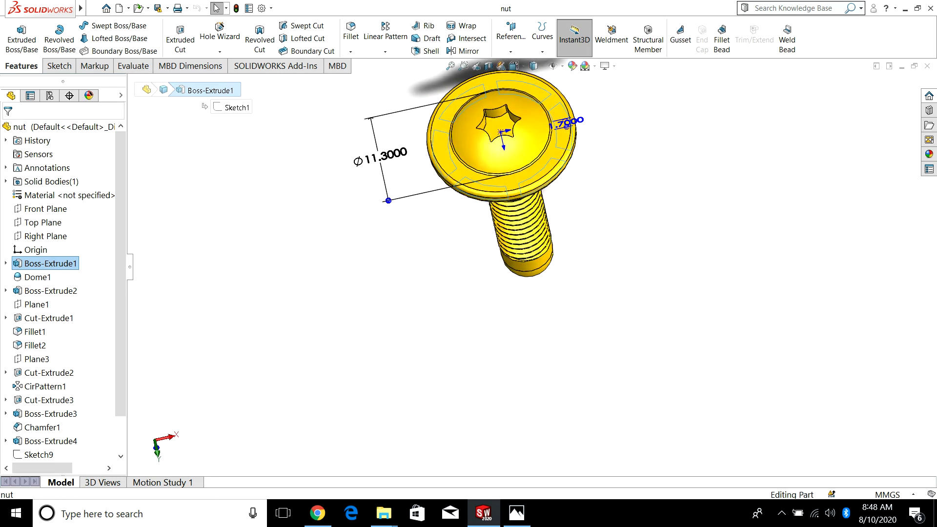
key("Down")
key("Down")
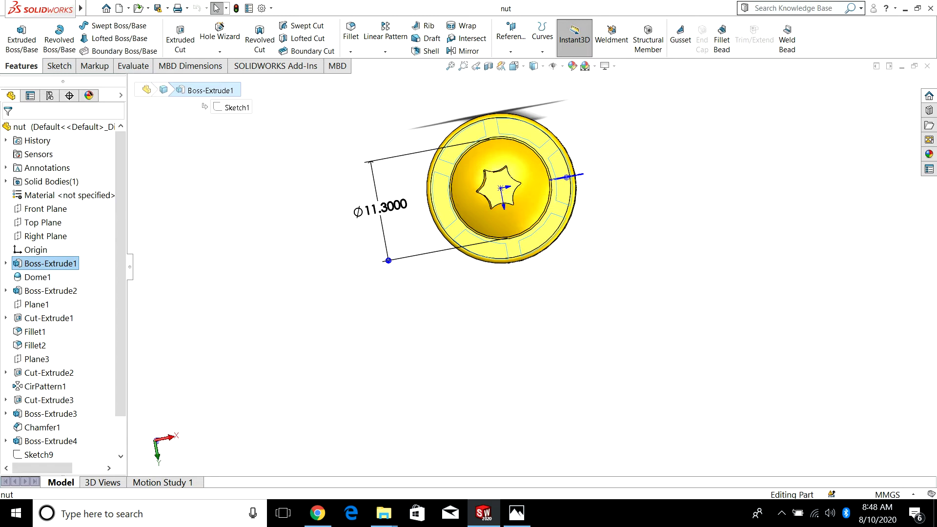
key("Left")
key("Left")
key("Left")
key("Left")
key("Left")
key("Left")
key("Left")
key("Left")
key("Left")
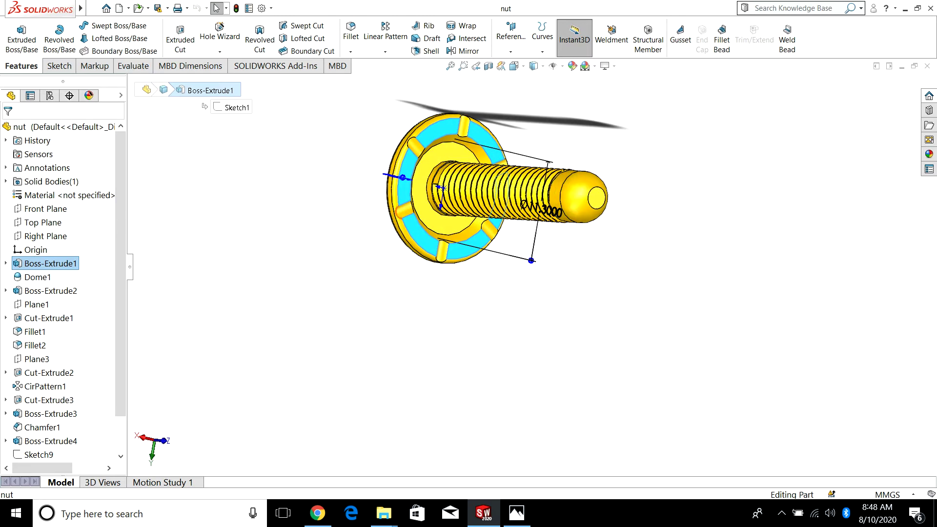
left_click(517, 514)
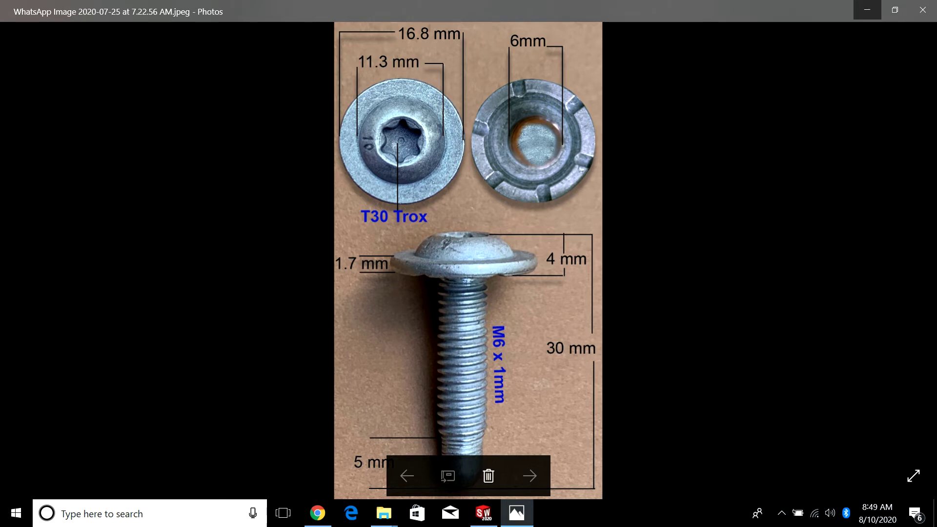
key("alt+Tab")
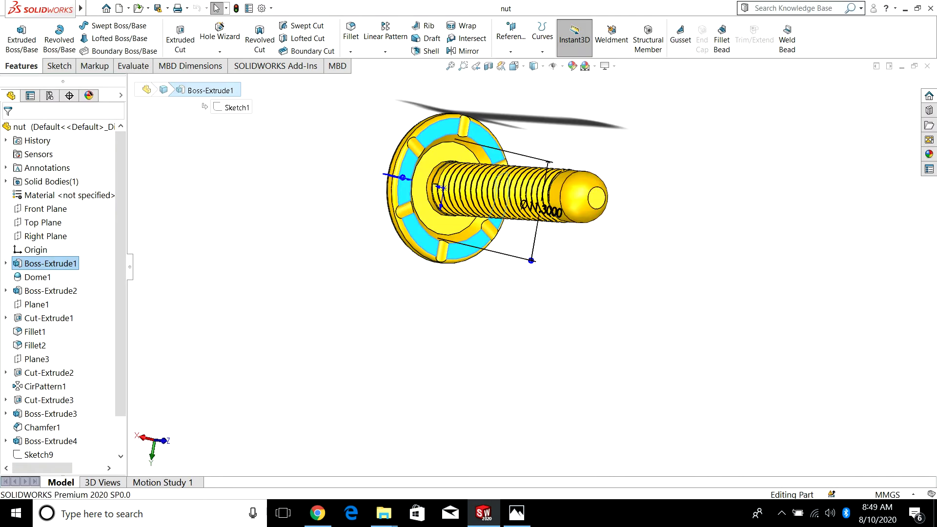
- Locate the Thread1 feature in the model's history and examine the threaded shank and flange underside from several angles
scroll(39, 427, "down", 1)
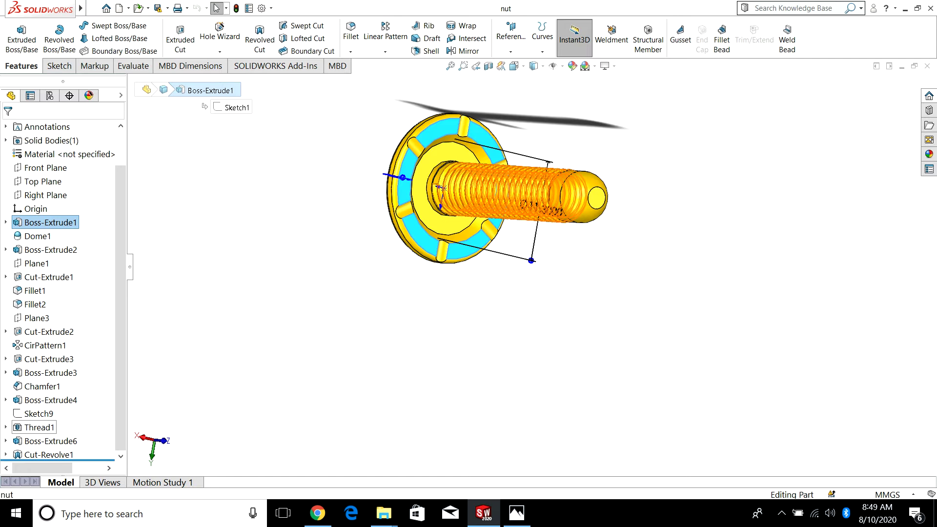
left_click(39, 427)
left_click(342, 302)
middle_click_drag(371, 293, 322, 244)
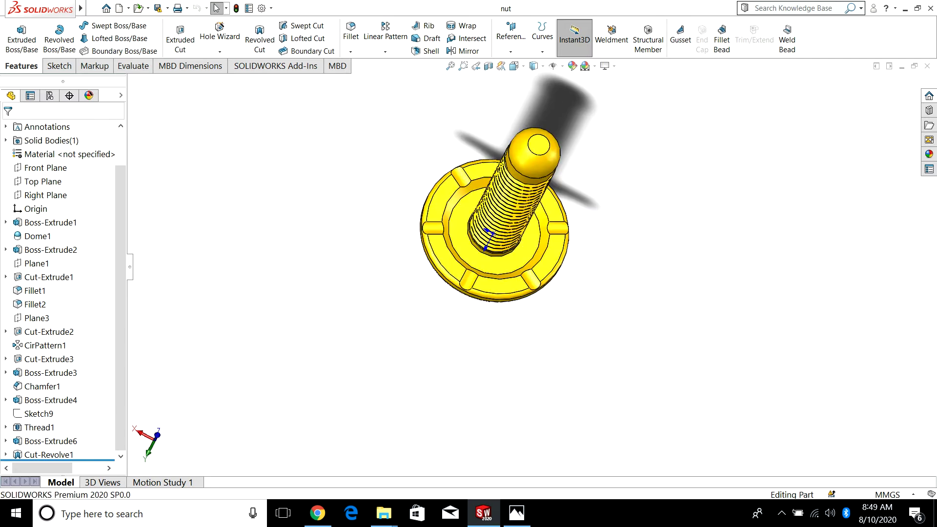
key("Down")
key("Up")
key("Right")
key("Right")
key("Right")
key("Left")
key("Left")
key("Right")
key("Right")
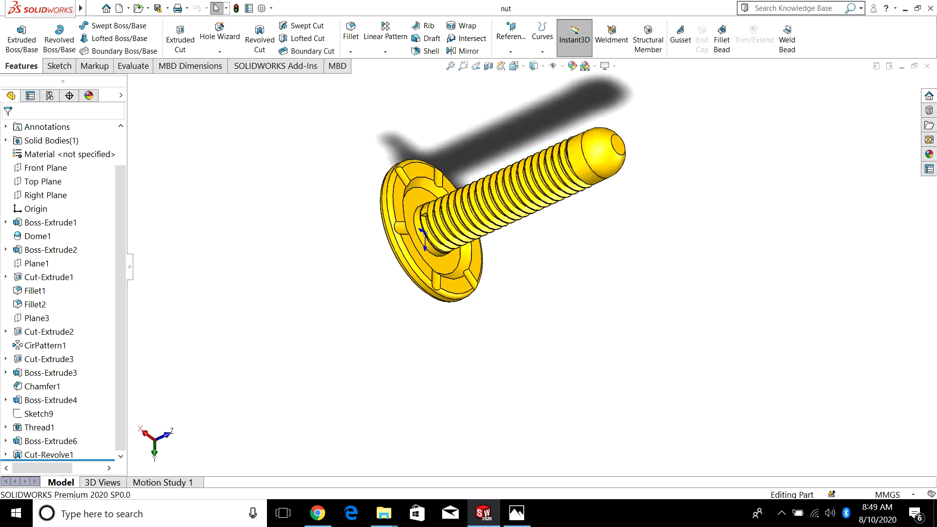
mouse_move(561, 224)
middle_mouse_down()
mouse_move(574, 230)
mouse_move(559, 227)
middle_mouse_up()
- Close the nut part and create a new part document
left_click(928, 66)
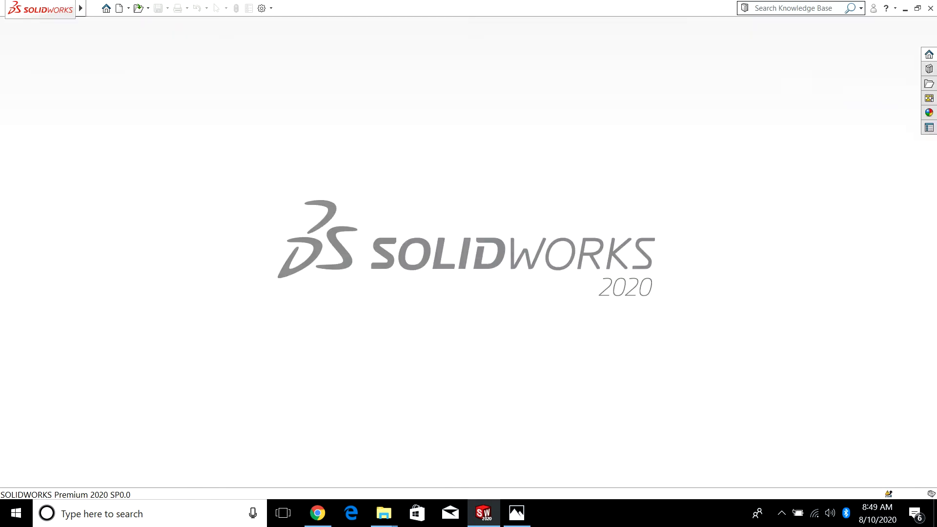
left_click(129, 8)
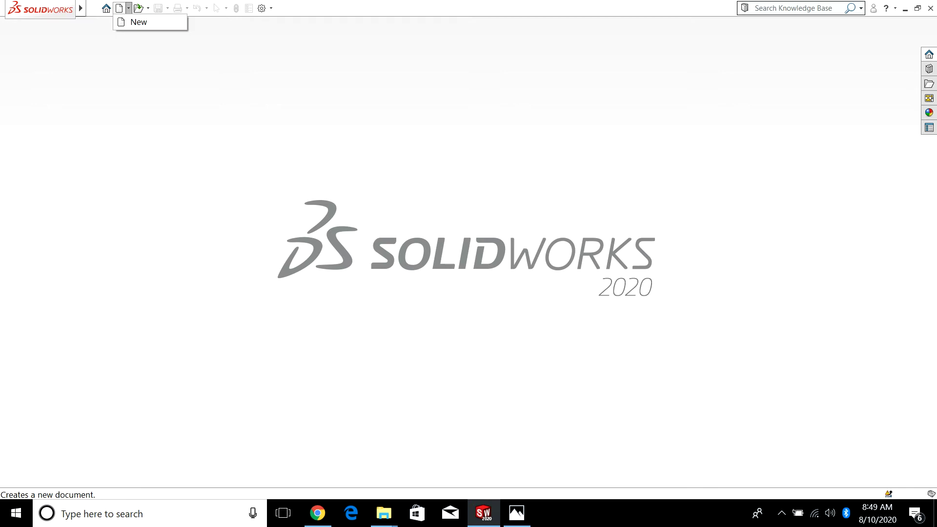
left_click(139, 22)
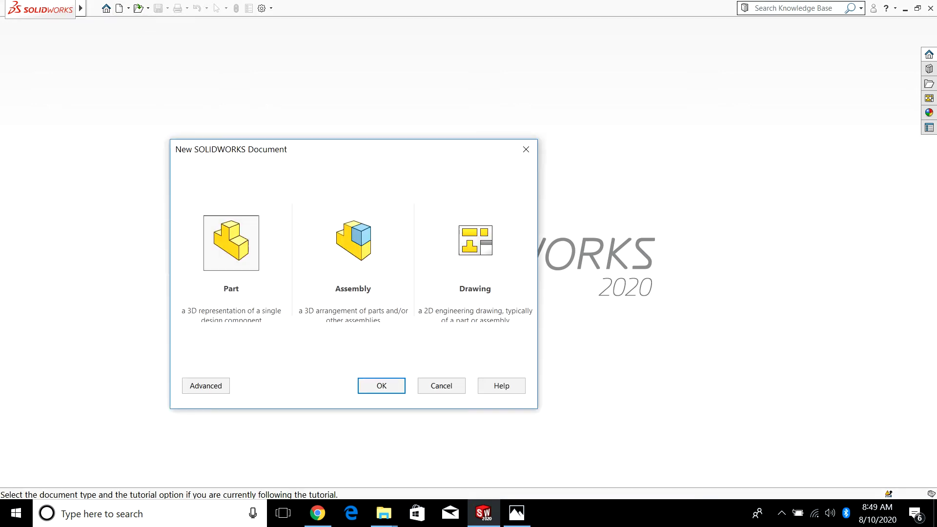
left_click(230, 242)
left_click(381, 385)
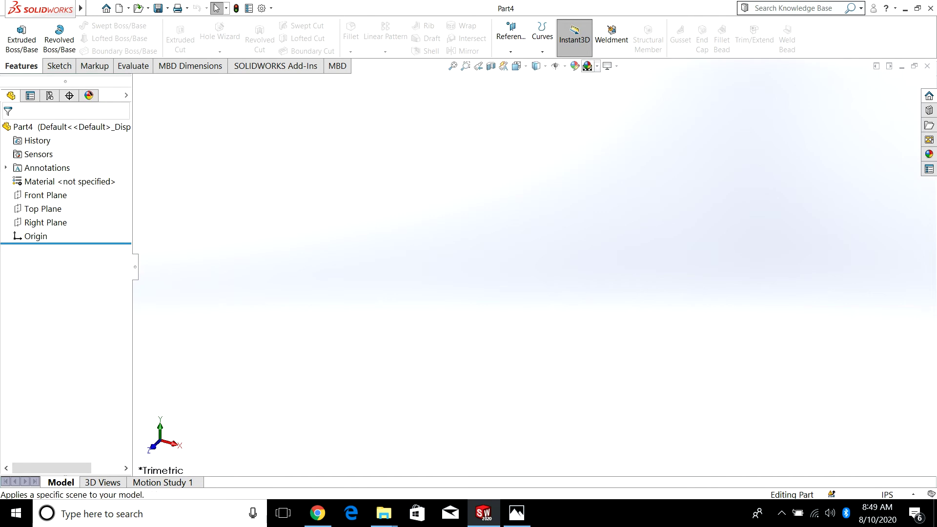
- Apply the Plain White scene to the new part and turn off Shadows In Shaded Mode
left_click(617, 66)
left_click(597, 66)
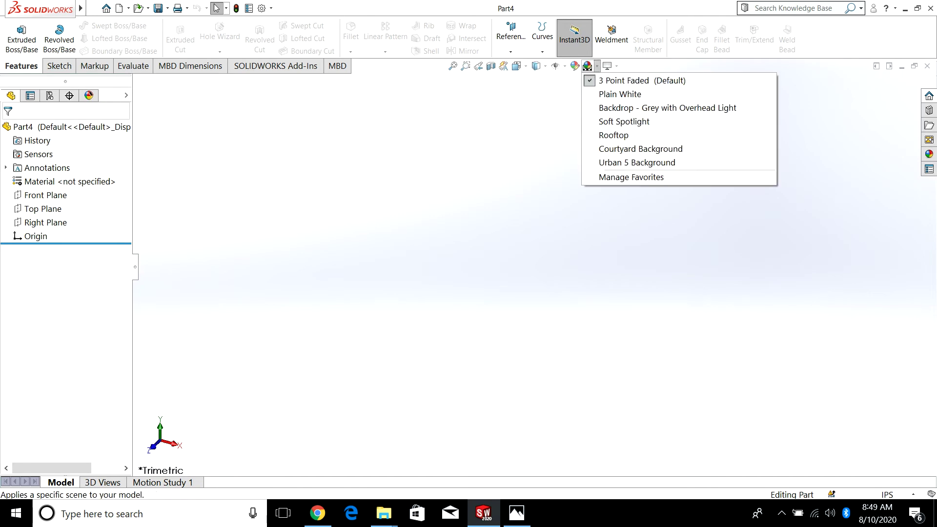
left_click(620, 94)
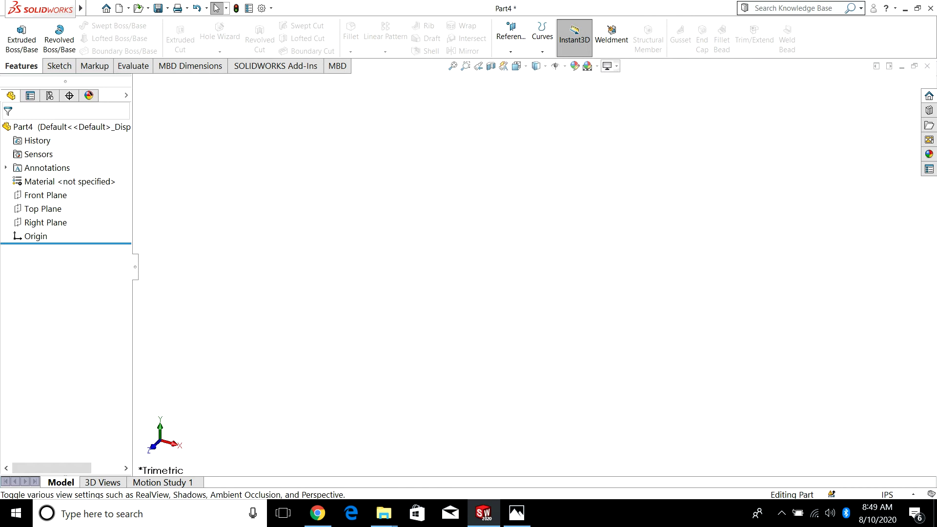
left_click(617, 66)
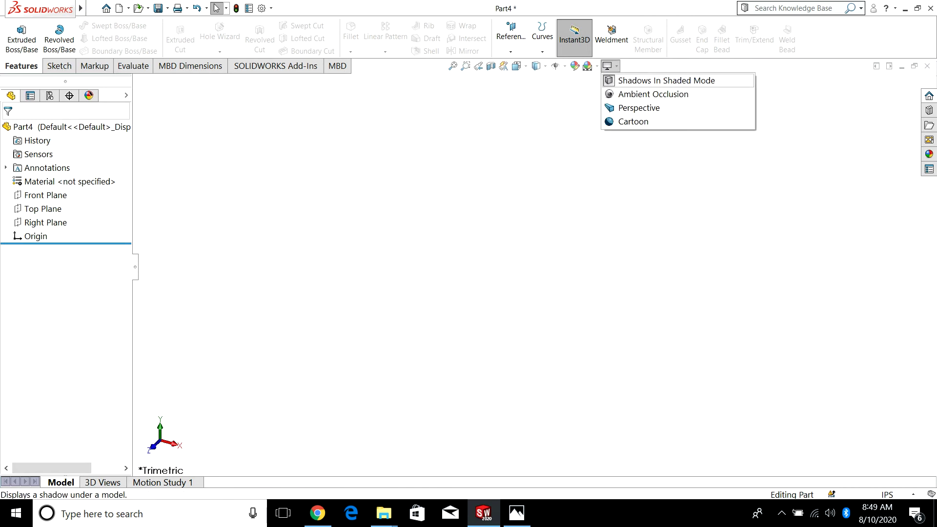
left_click(644, 80)
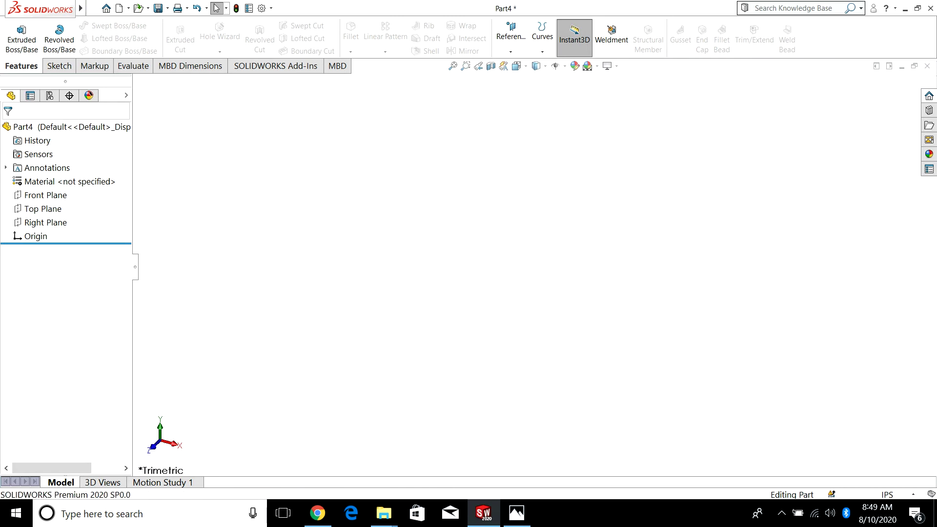
- Sketch a circle centered on the origin on the Front Plane, with a radius of about 3.45 in
right_click(46, 195)
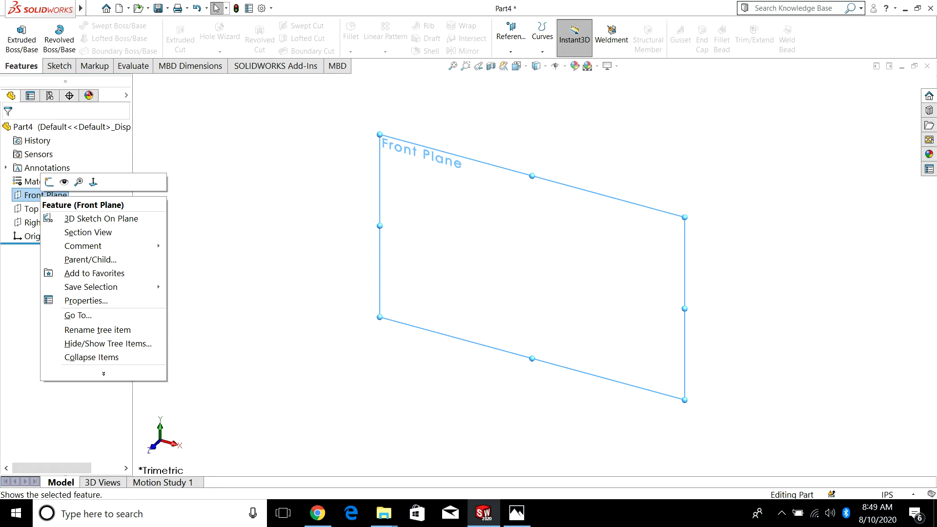
left_click(73, 182)
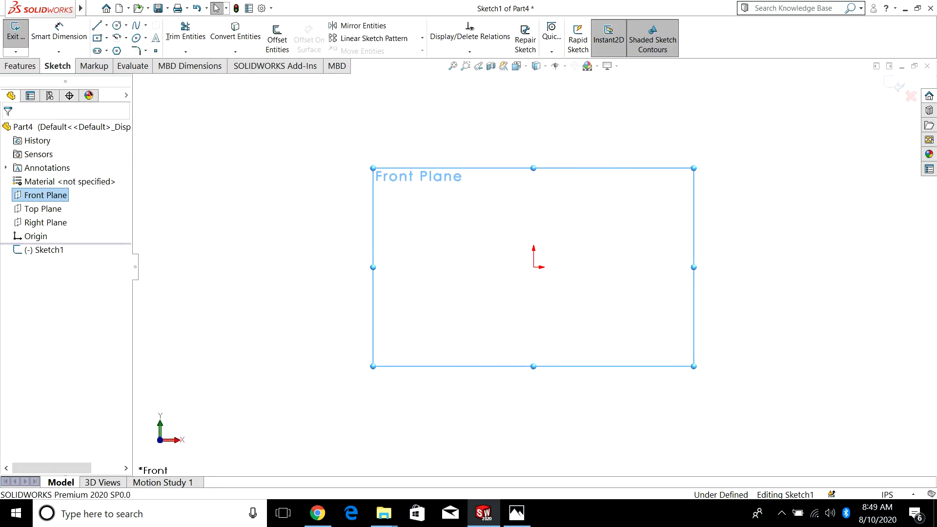
left_click(117, 24)
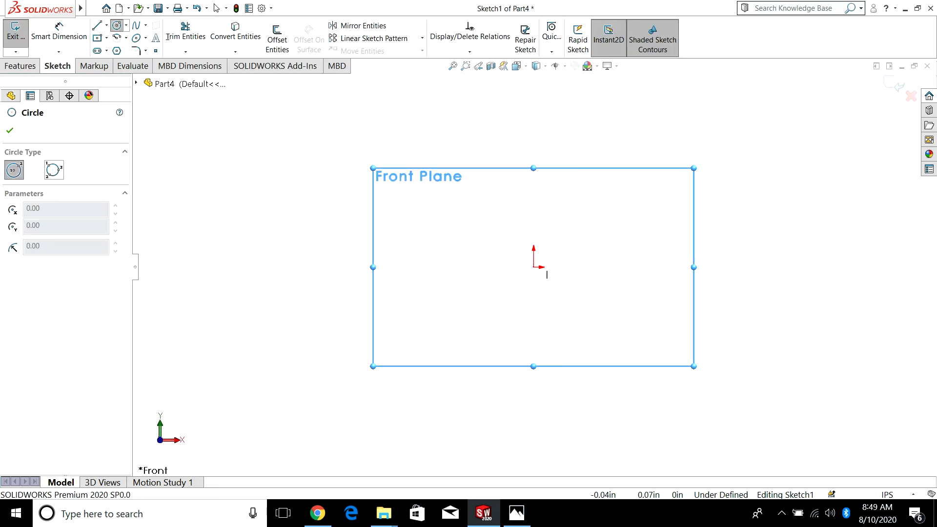
left_click(534, 267)
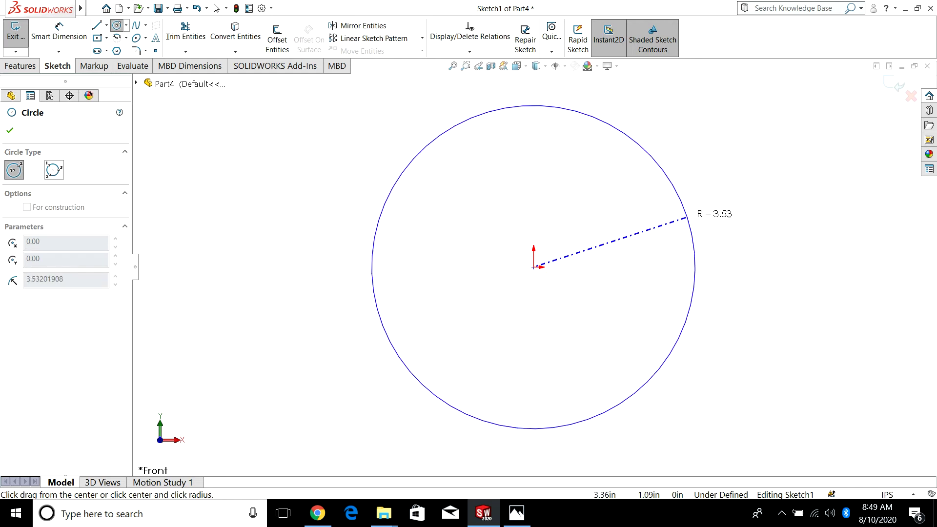
left_click(687, 235)
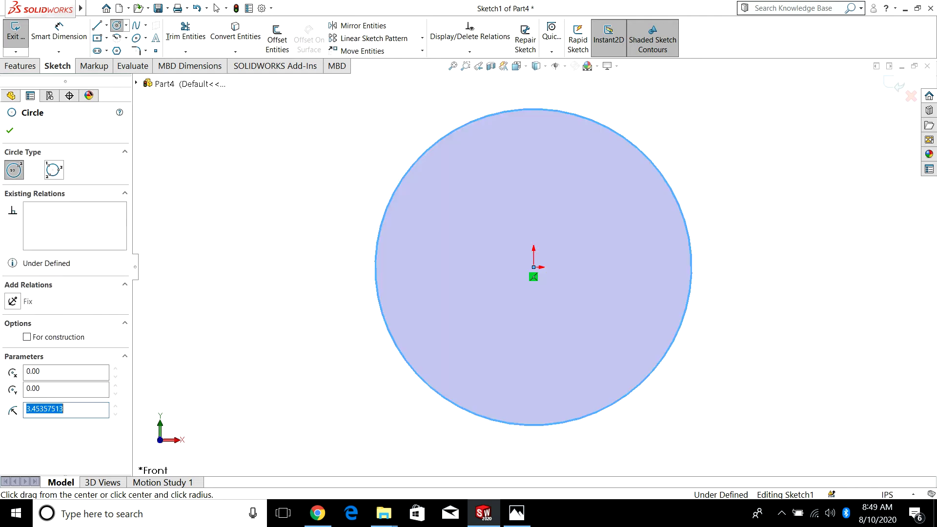
key("Escape")
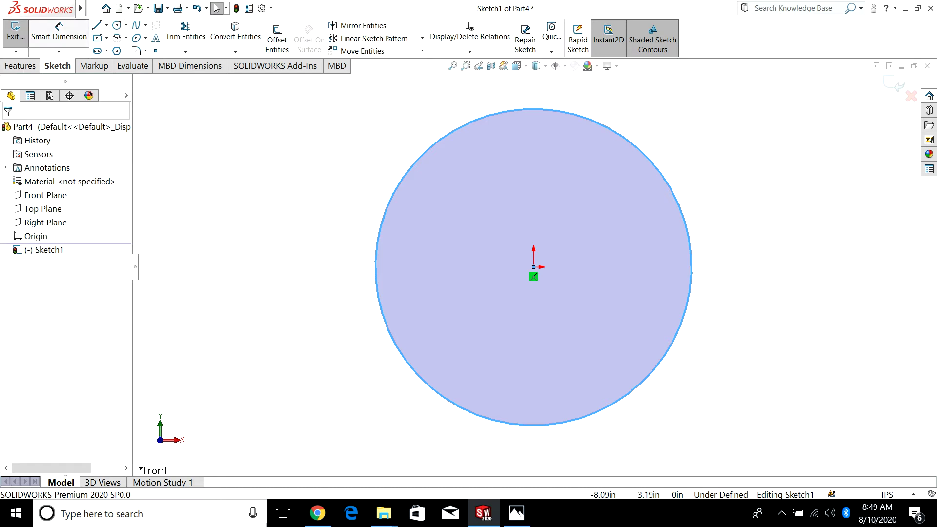
- Check the shank diameter in the reference photo and dimension the circle's diameter to 6 mm
left_click(59, 32)
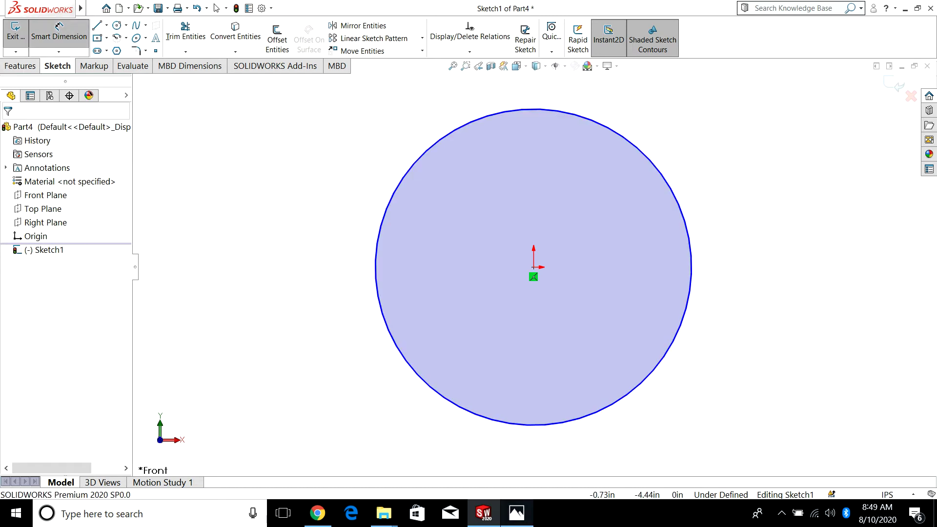
left_click(517, 512)
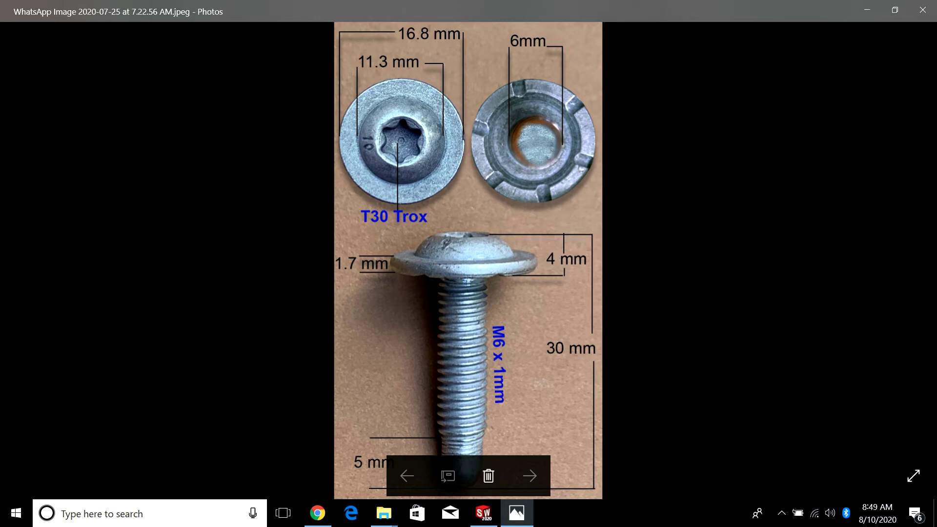
left_click(516, 512)
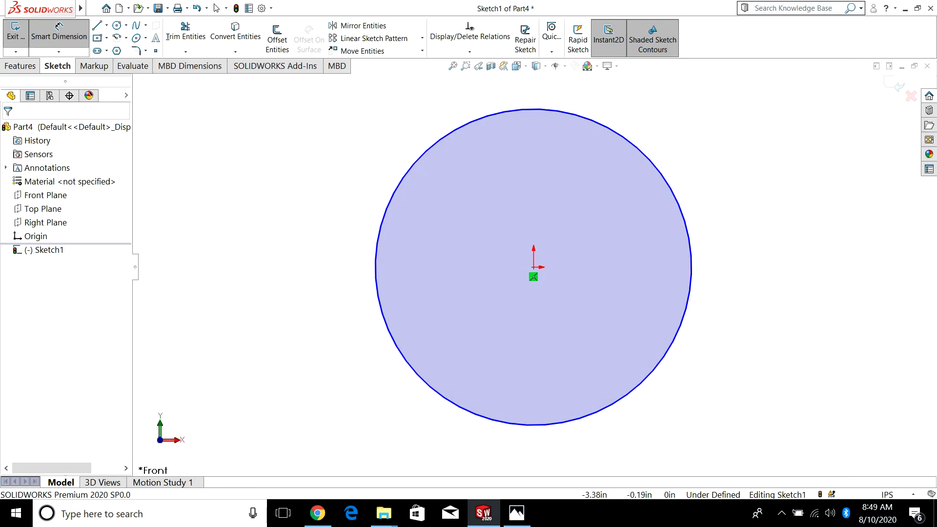
left_click(376, 244)
left_click(337, 277)
type("6")
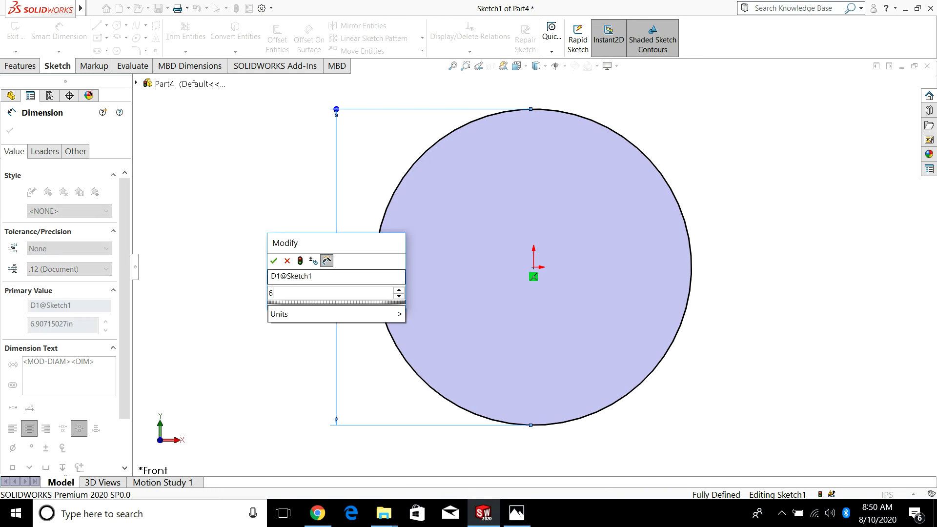
type("mm")
key("Return")
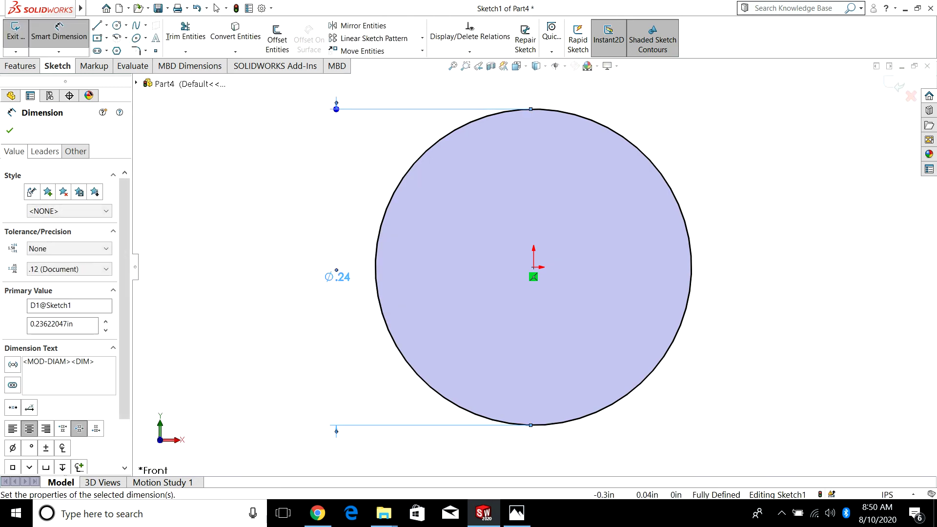
key("Escape")
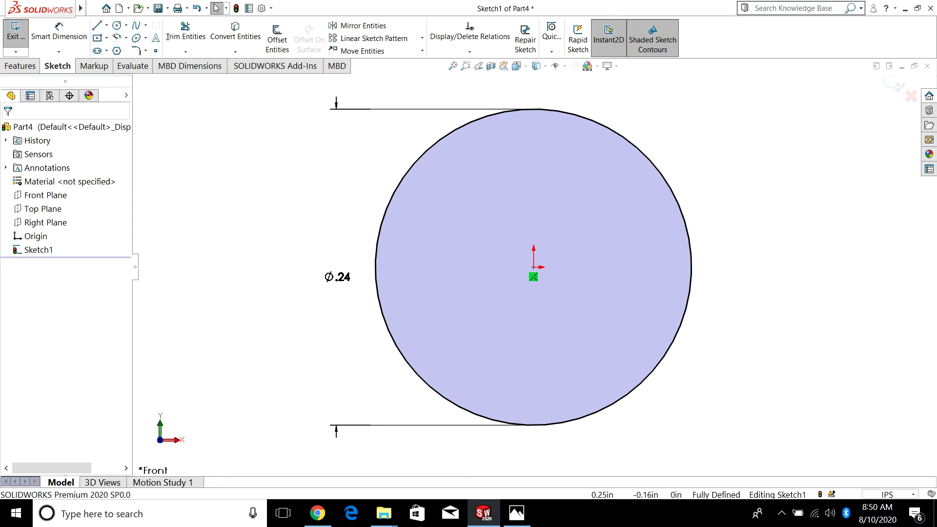
- Switch the document units to MMGS (millimeter, gram, second) and reopen the circle's sketch for editing
left_click(889, 494)
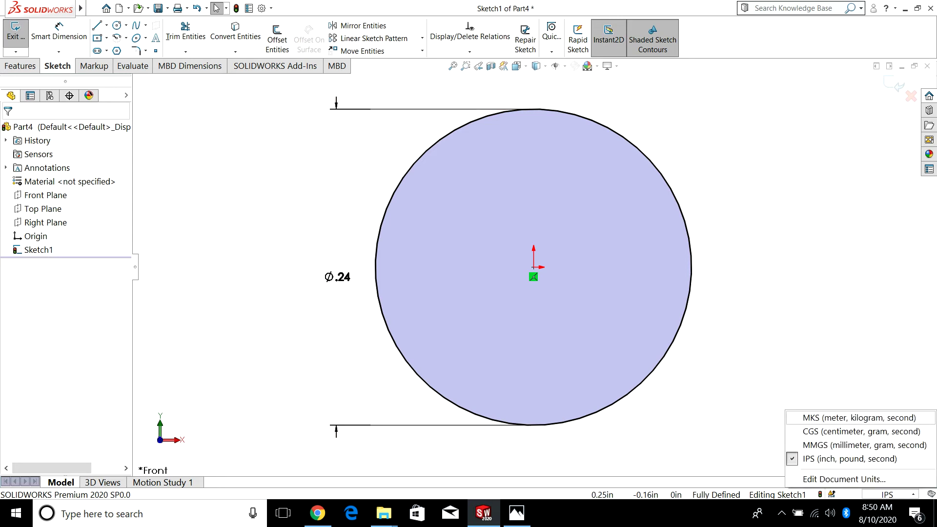
left_click(864, 445)
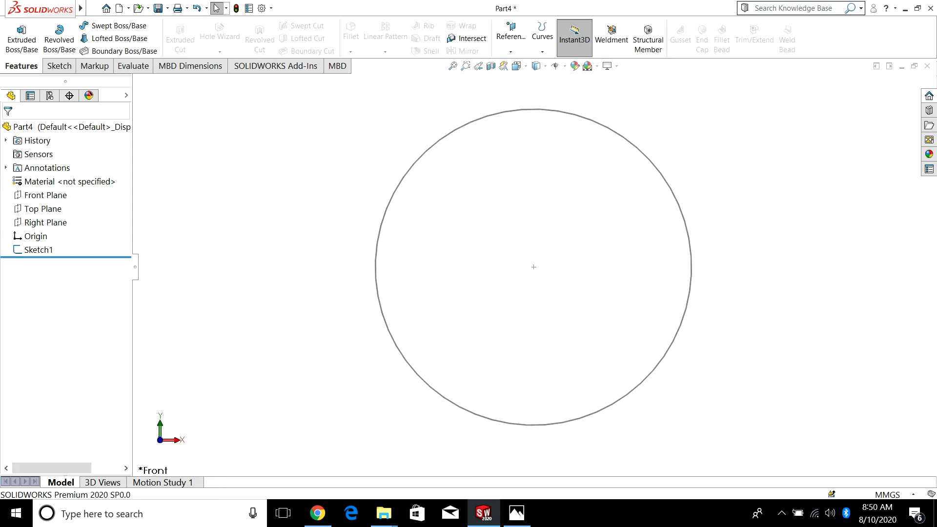
right_click(37, 250)
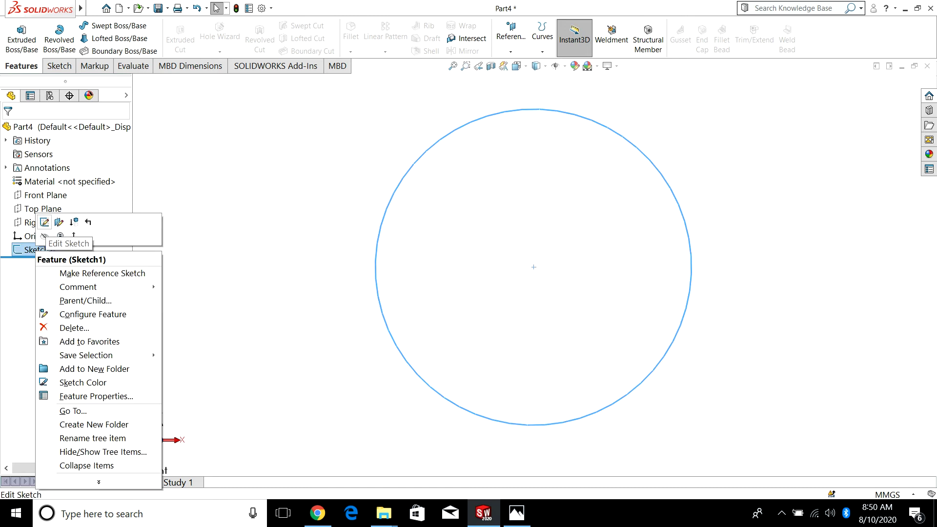
left_click(44, 223)
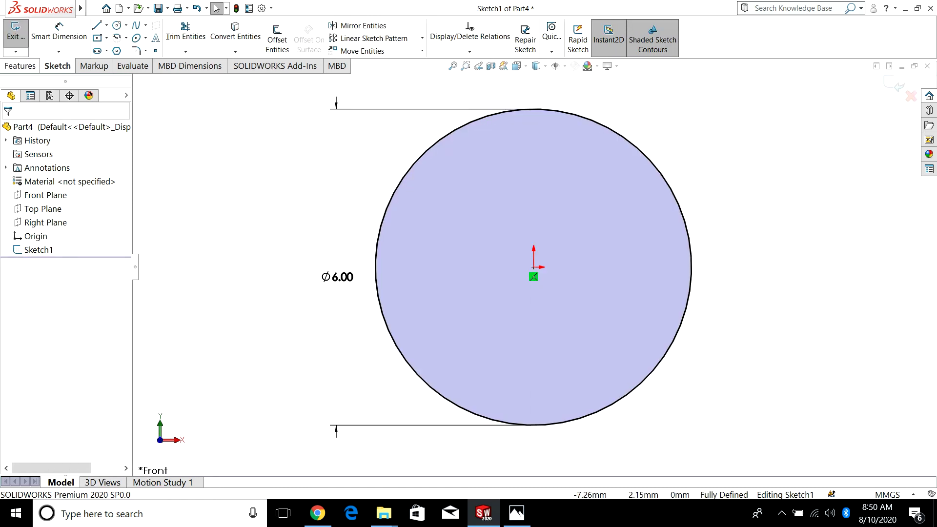
- Extrude the 6 mm circle as a blind boss 30 mm deep
left_click(21, 66)
left_click(22, 38)
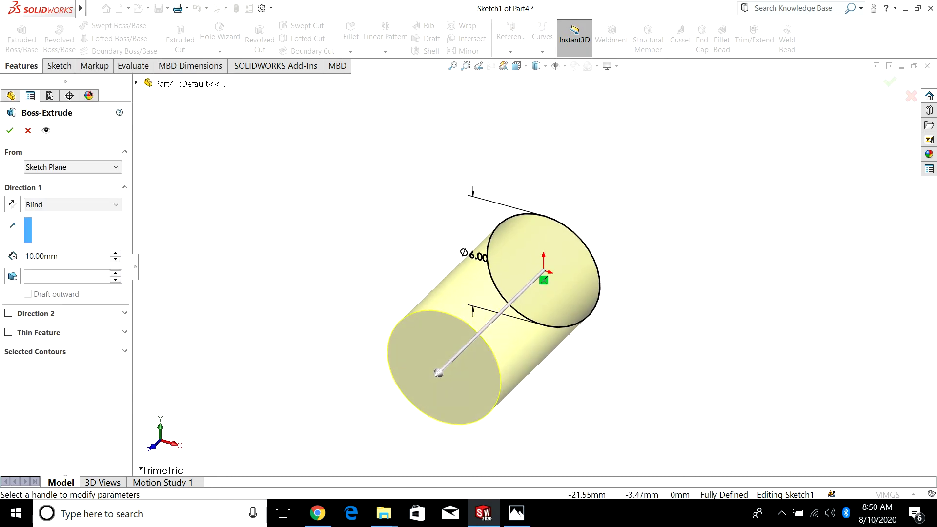
left_click(63, 256)
double_click(64, 256)
type("30")
key("Return")
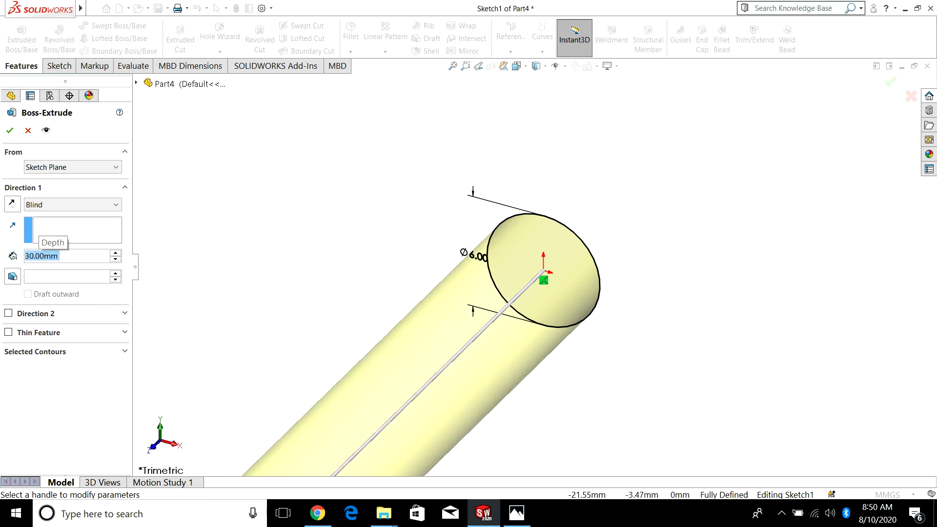
left_click(9, 131)
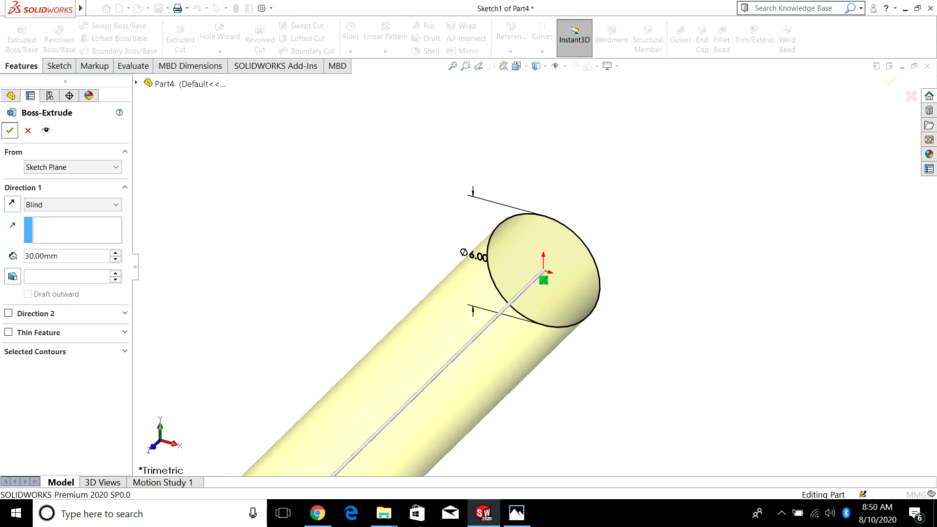
- Examine the whole extruded cylinder upright, from the side and from slightly above its end face
middle_click_drag(471, 312, 471, 269)
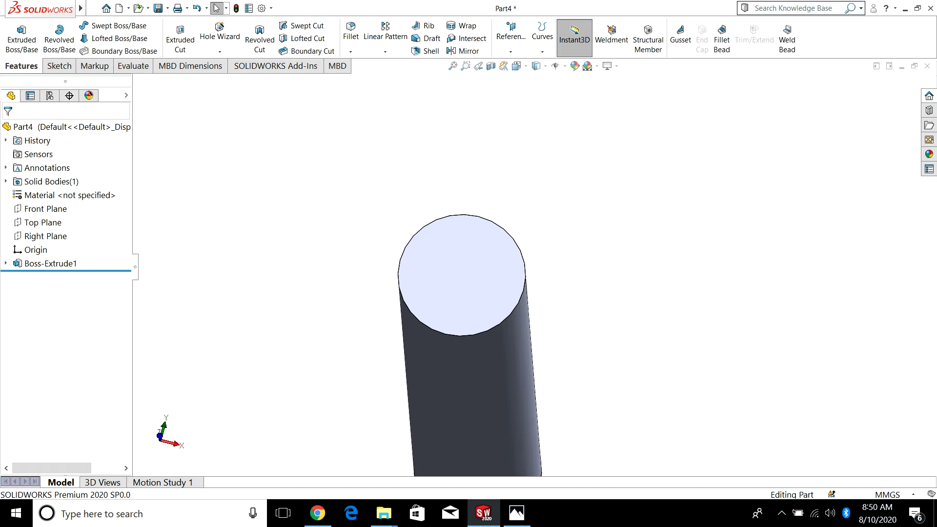
left_click(519, 304)
key("Up")
key("Up")
key("Up")
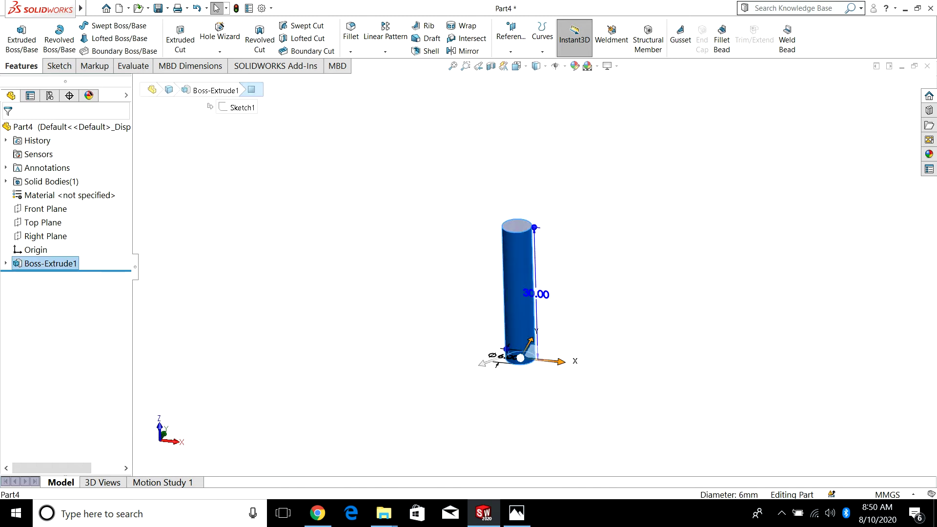
key("Escape")
key("Up")
key("Up")
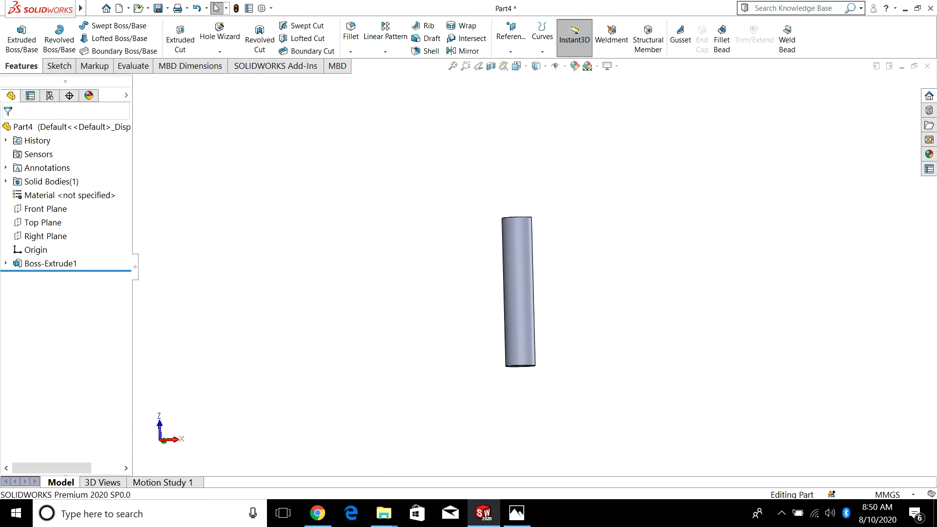
middle_click_drag(519, 292, 535, 324)
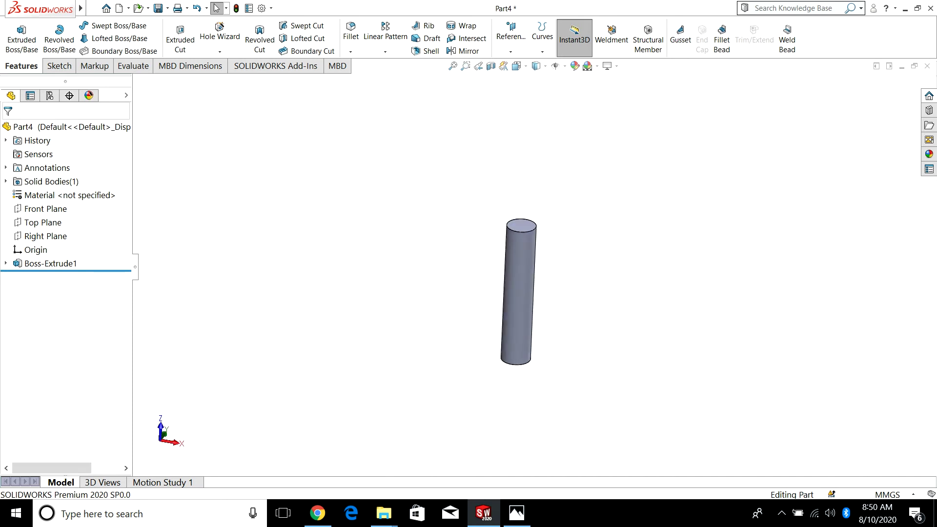
- Start a Thread feature and use the cylinder's lower circular edge as the thread location
mouse_move(81, 8)
left_click(160, 8)
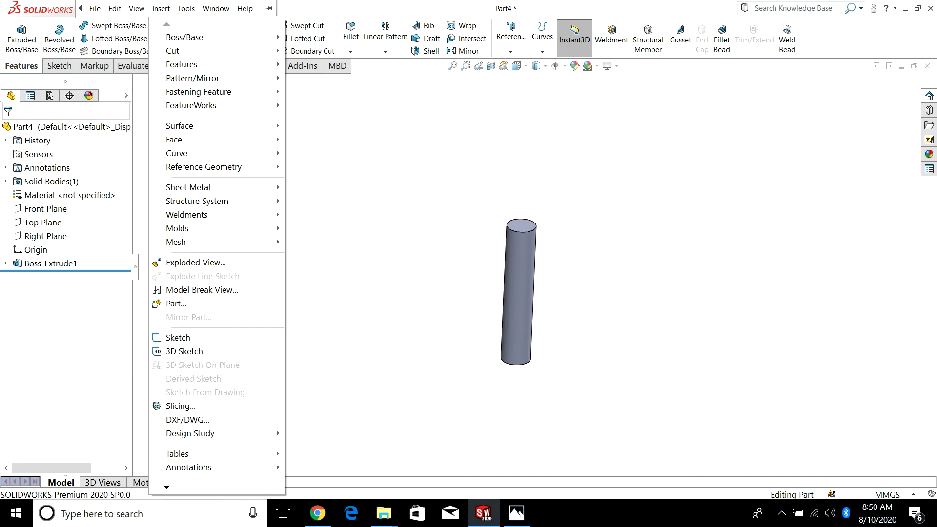
mouse_move(188, 65)
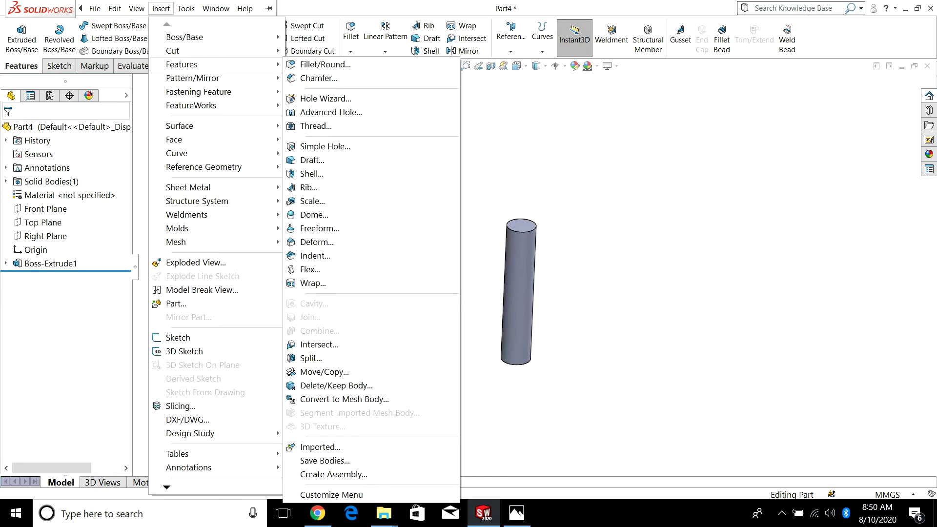
key("Down")
key("Down")
key("Down")
key("Down")
key("Down")
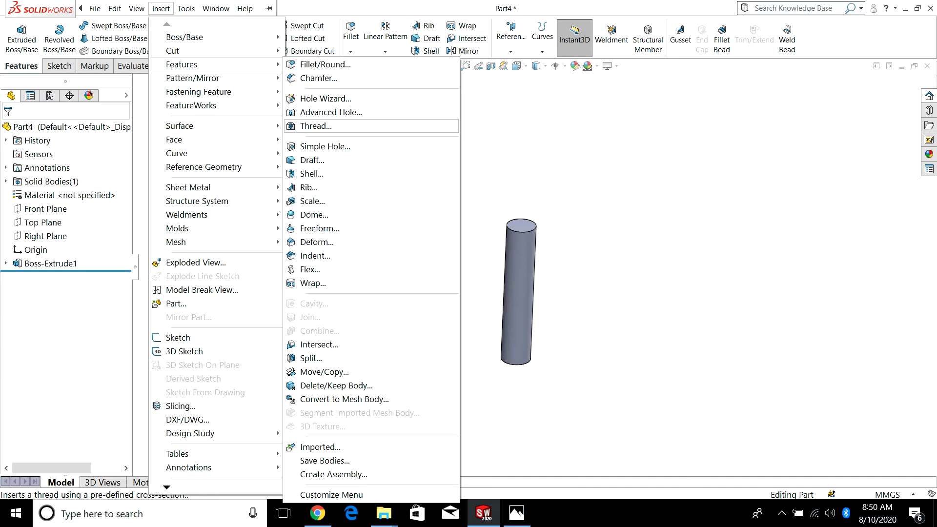
key("Return")
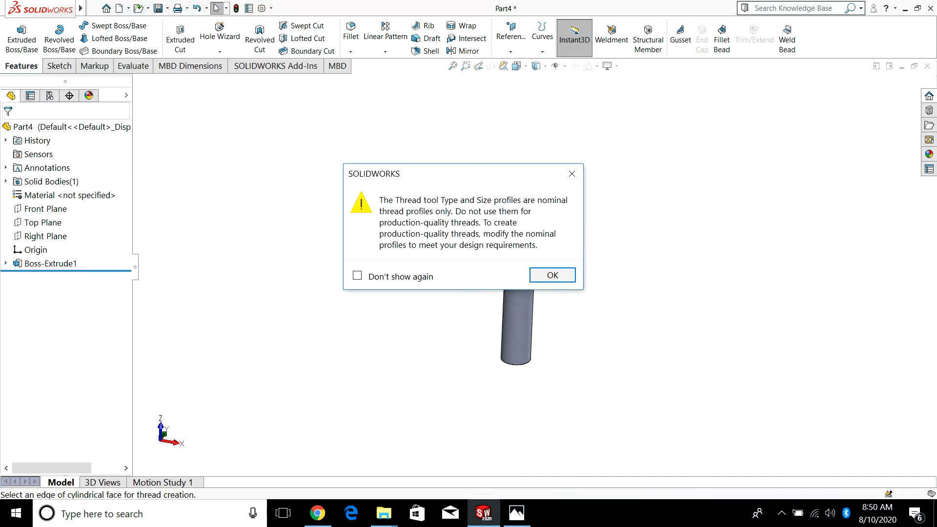
key("Return")
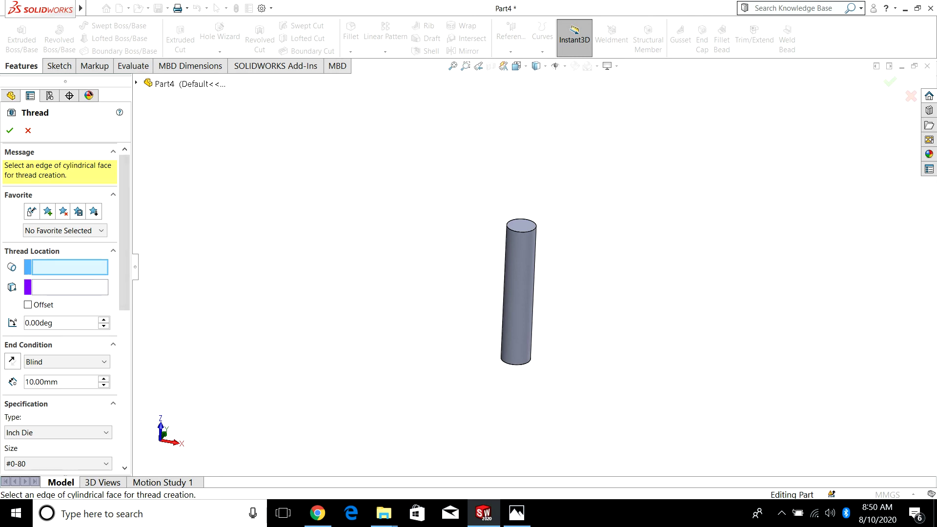
key("Up")
key("Up")
key("Up")
key("Up")
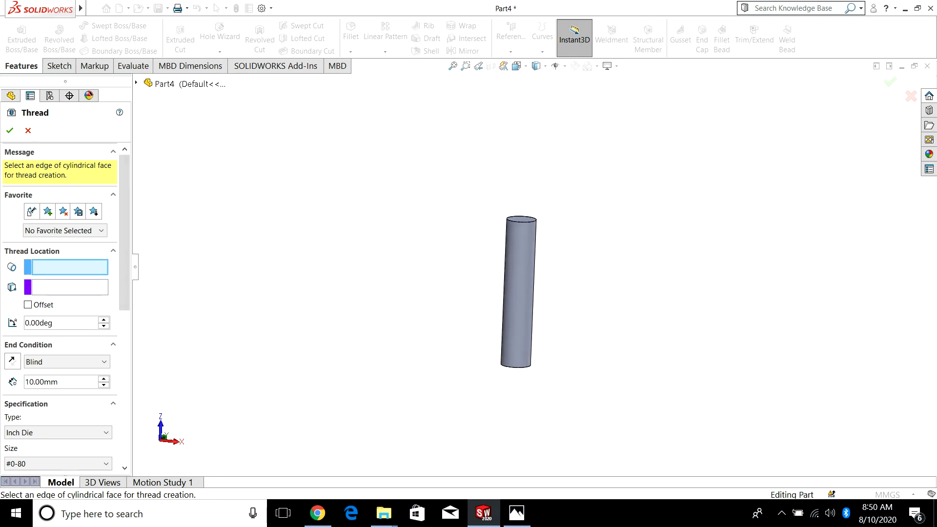
key("Down")
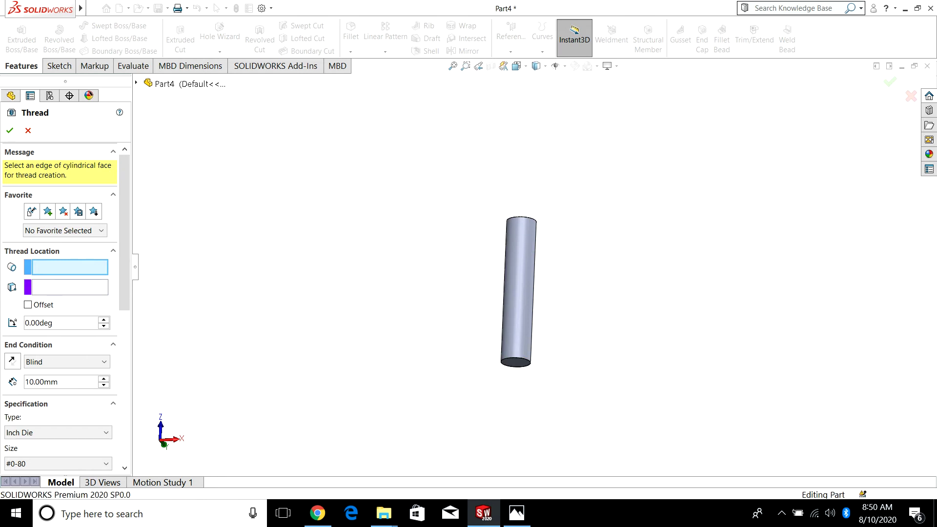
left_click(531, 362)
key("Down")
key("Down")
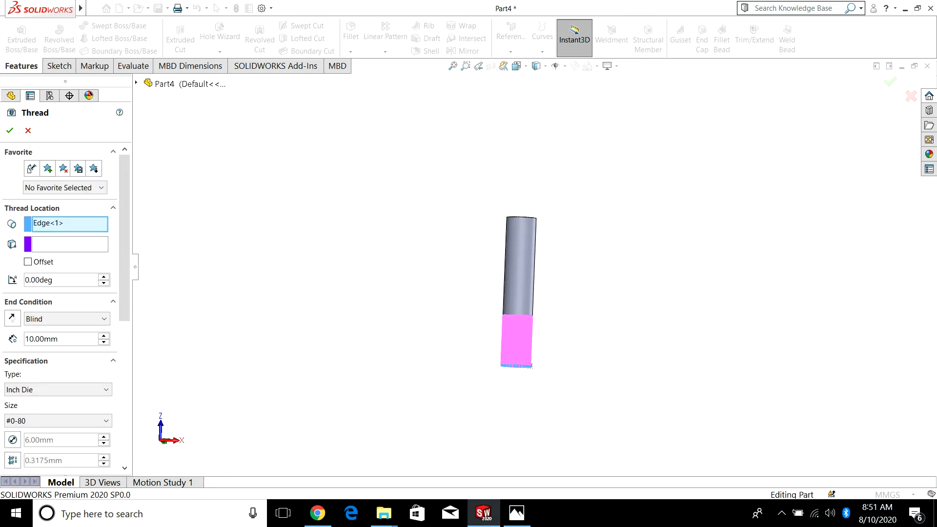
key("Left")
key("Right")
key("Down")
key("Down")
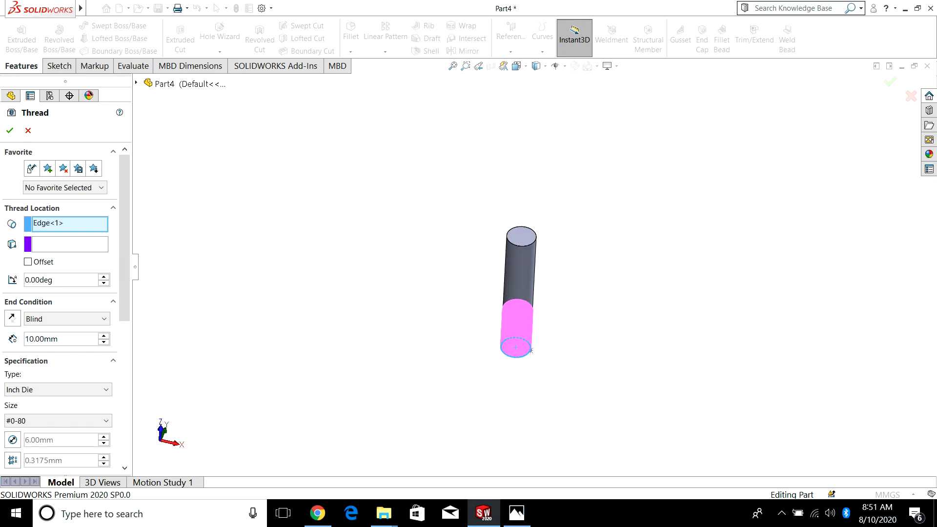
- Set the thread's end condition to Blind with a depth of 30 mm, covering the cylinder's full length
left_click_drag(124, 238, 124, 270)
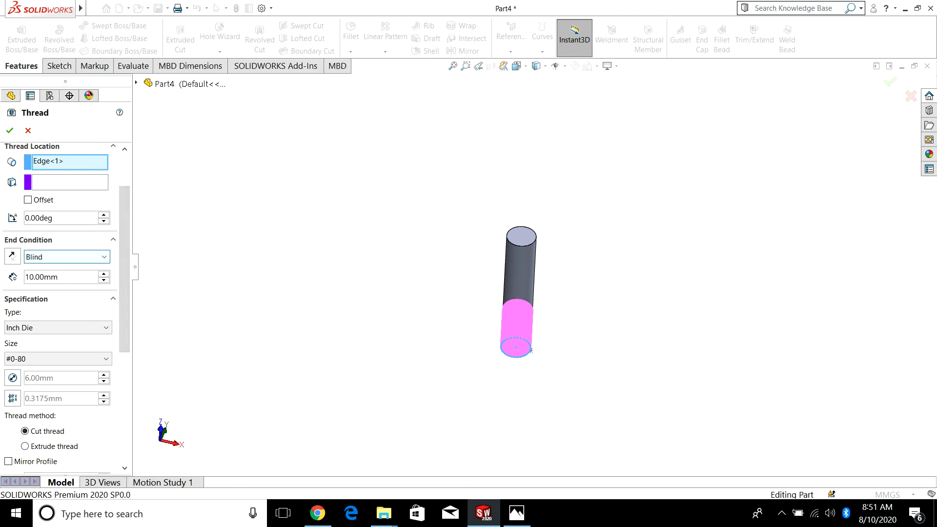
left_click(63, 257)
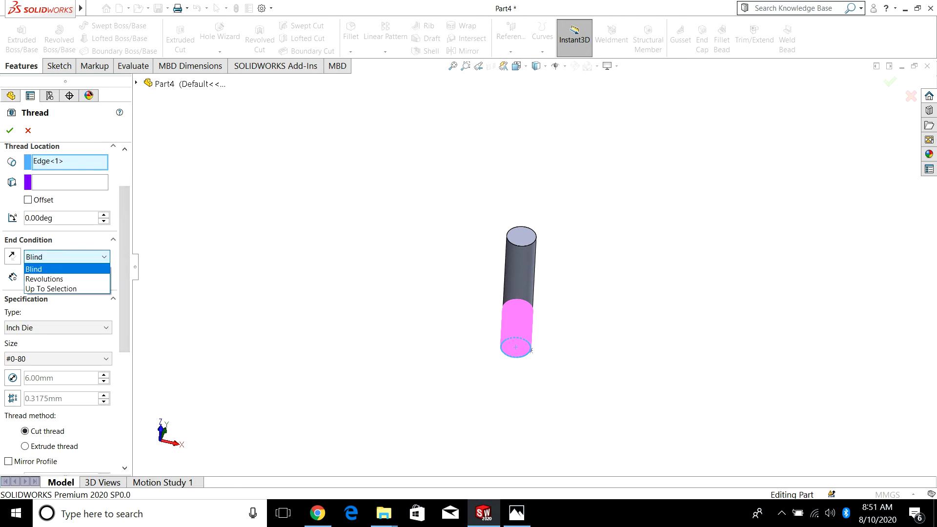
left_click(63, 270)
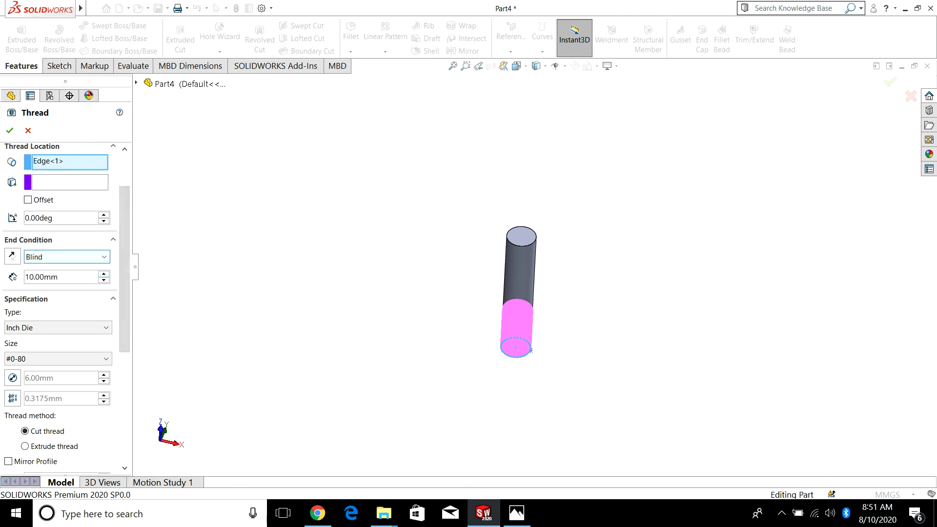
double_click(44, 278)
type("30")
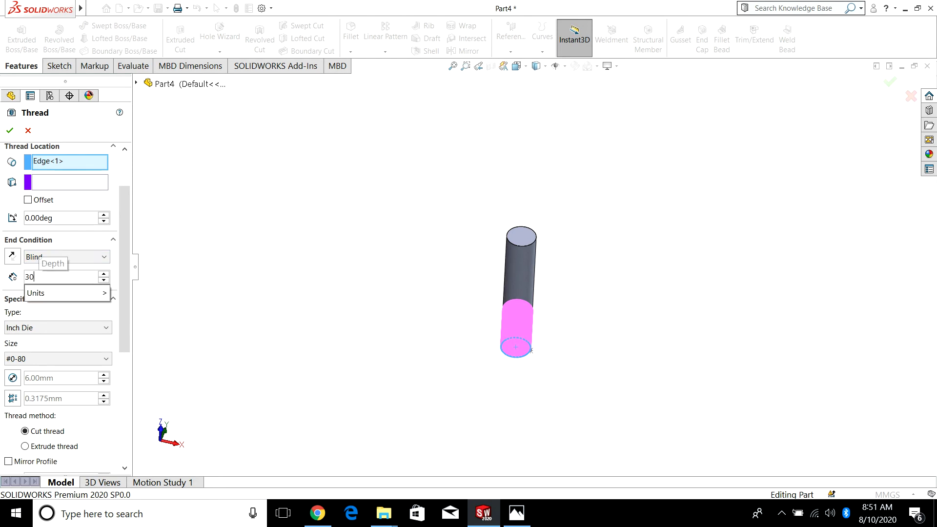
key("Return")
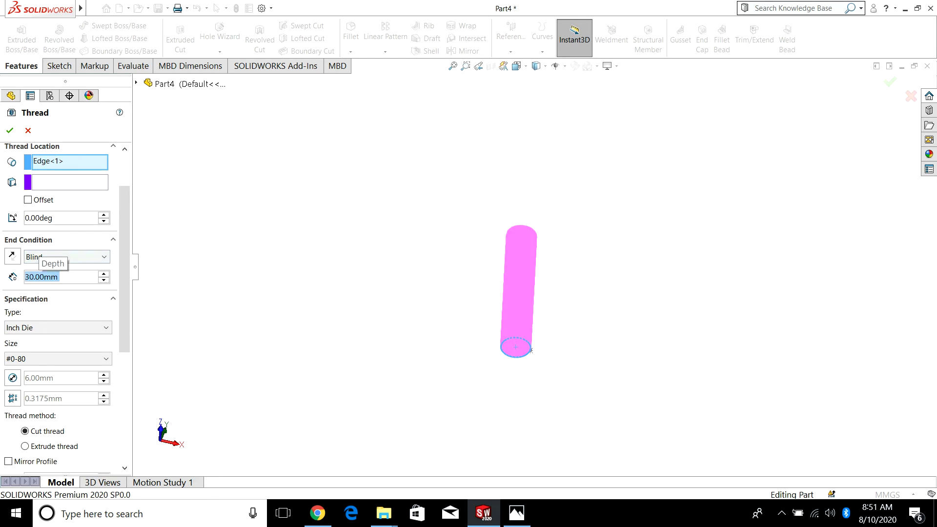
middle_click_drag(420, 273, 419, 308)
middle_click_drag(531, 320, 531, 366)
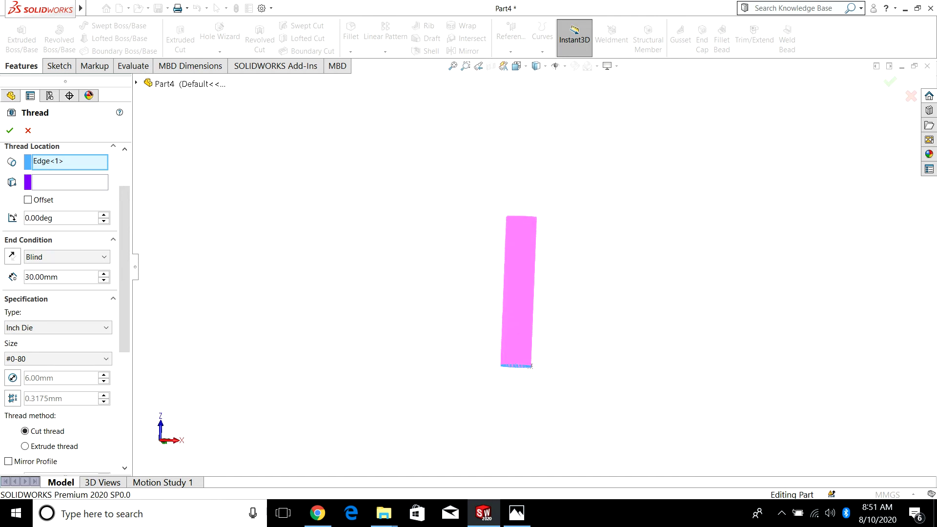
- Set the thread type to Metric Die and, after checking the reference photo, choose size M6x1.0
left_click(63, 328)
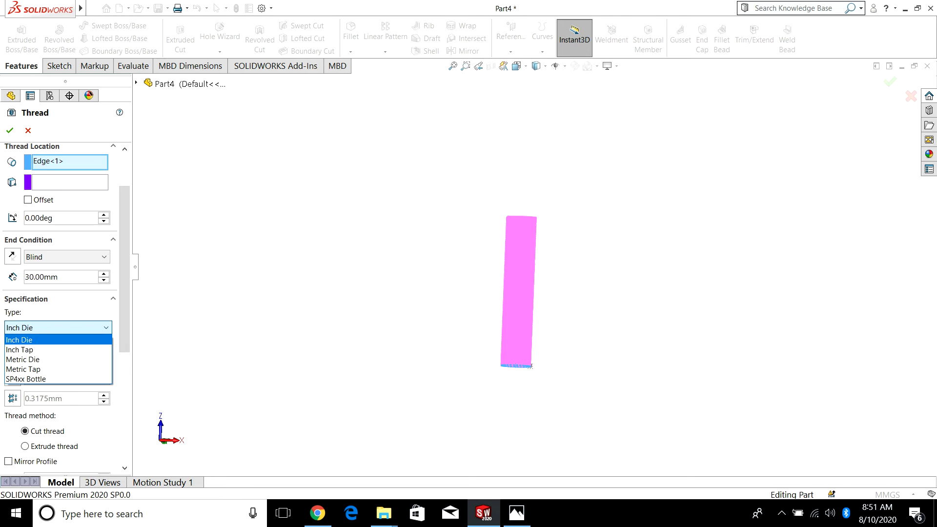
left_click(62, 328)
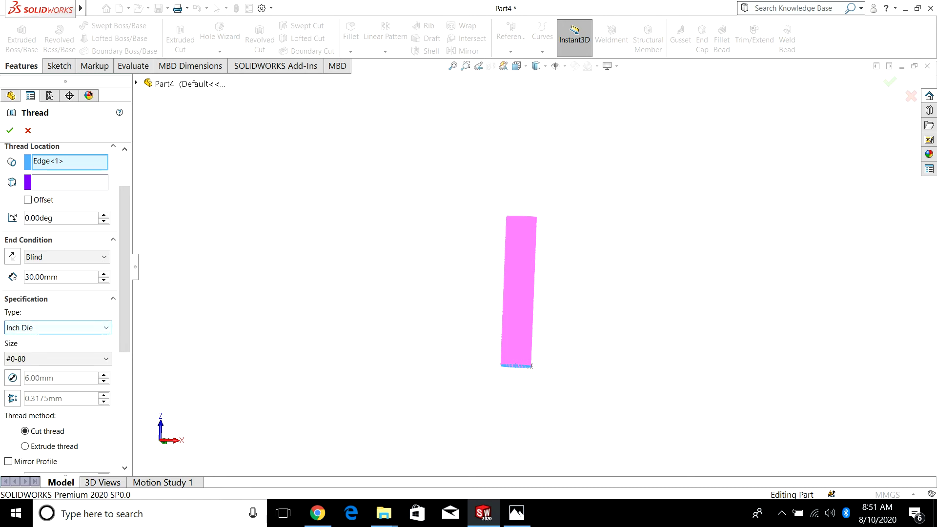
left_click(62, 328)
left_click(44, 359)
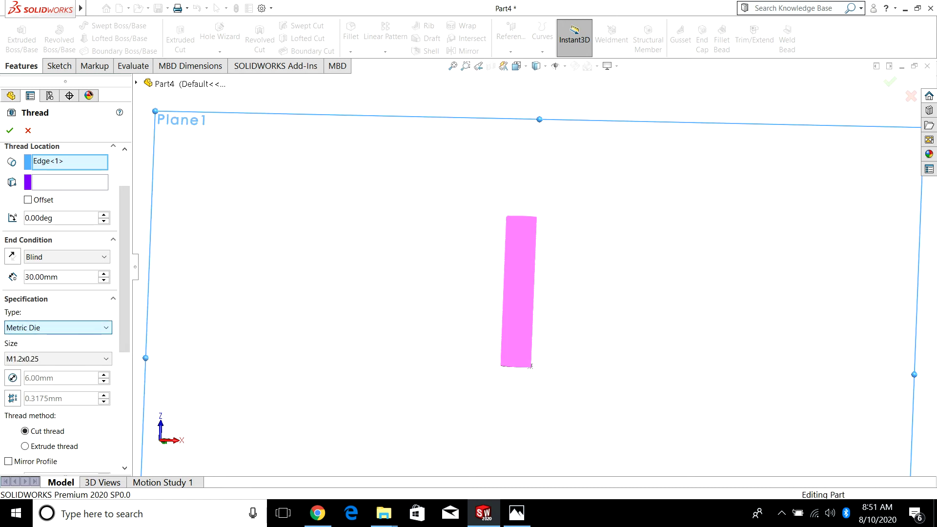
left_click_drag(124, 303, 124, 319)
left_click(516, 512)
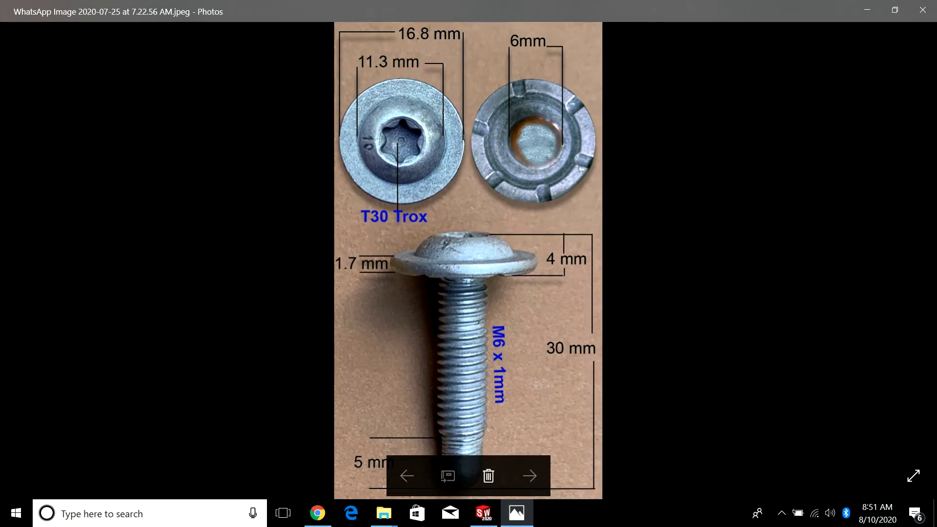
left_click(867, 10)
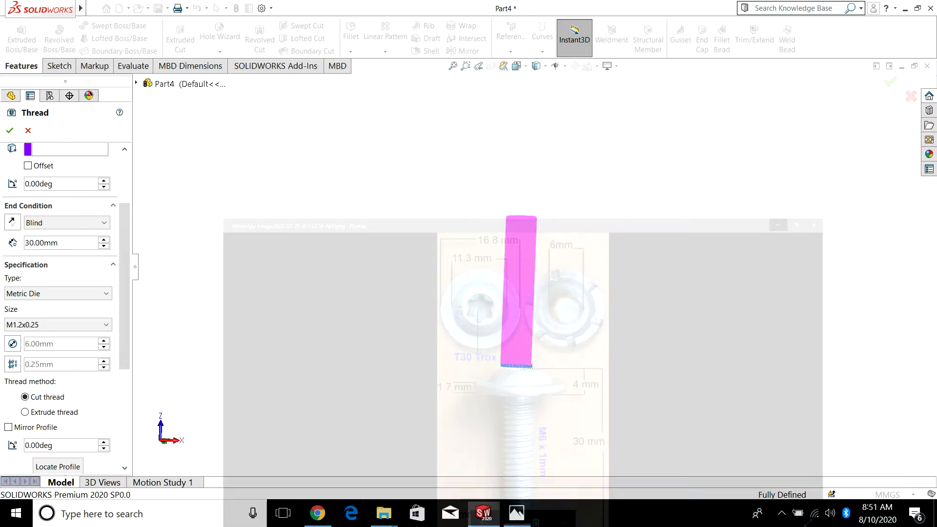
left_click(58, 325)
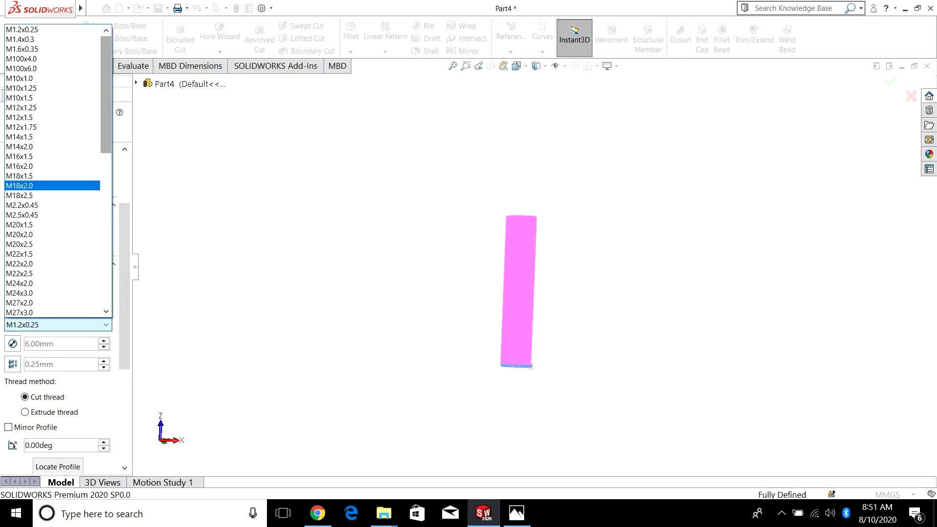
left_click_drag(106, 132, 105, 242)
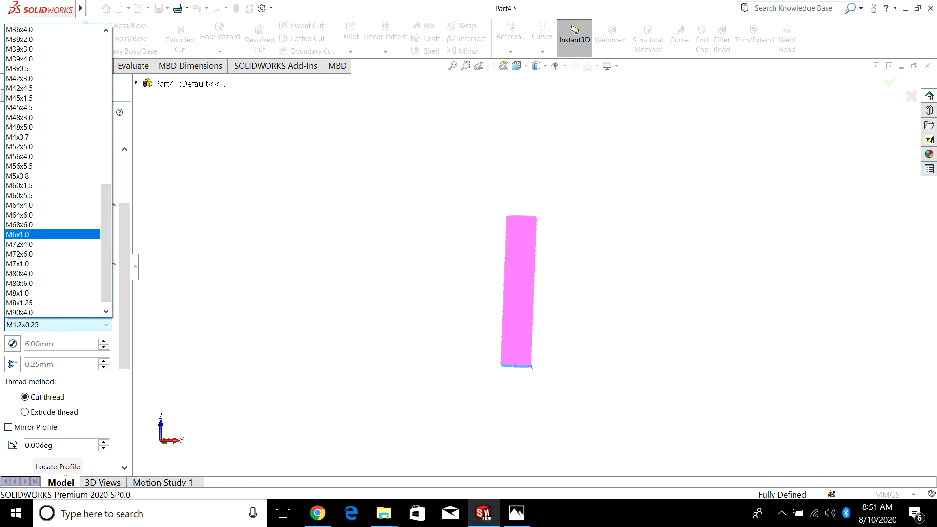
left_click(29, 234)
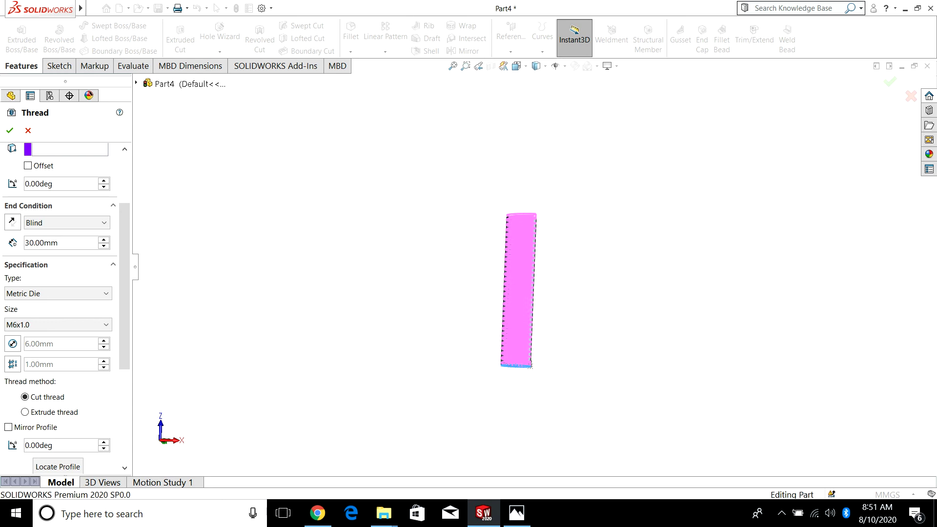
- Try a 5 degree rotation angle for the thread profile and set the angle back to 0 degrees
middle_click_drag(561, 288, 510, 332)
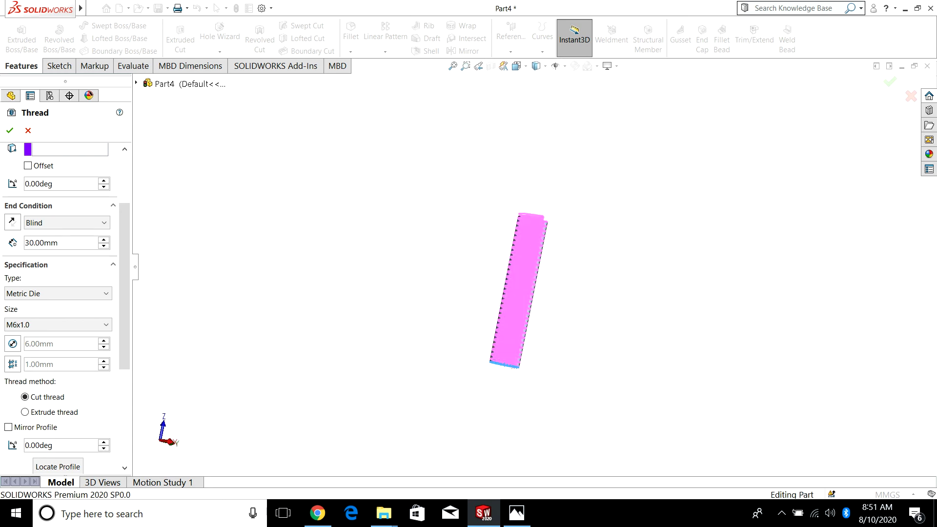
scroll(644, 355, "down", 7)
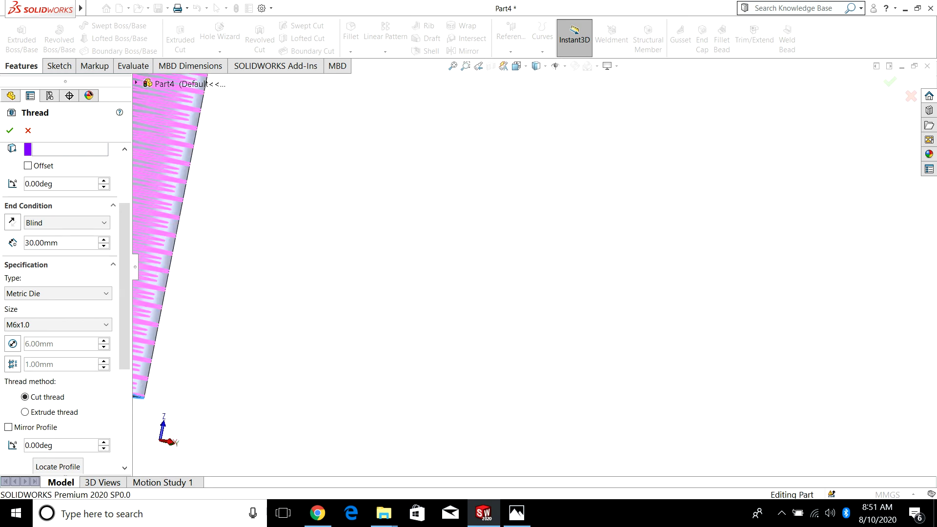
scroll(644, 355, "up", 6)
scroll(359, 268, "down", 6)
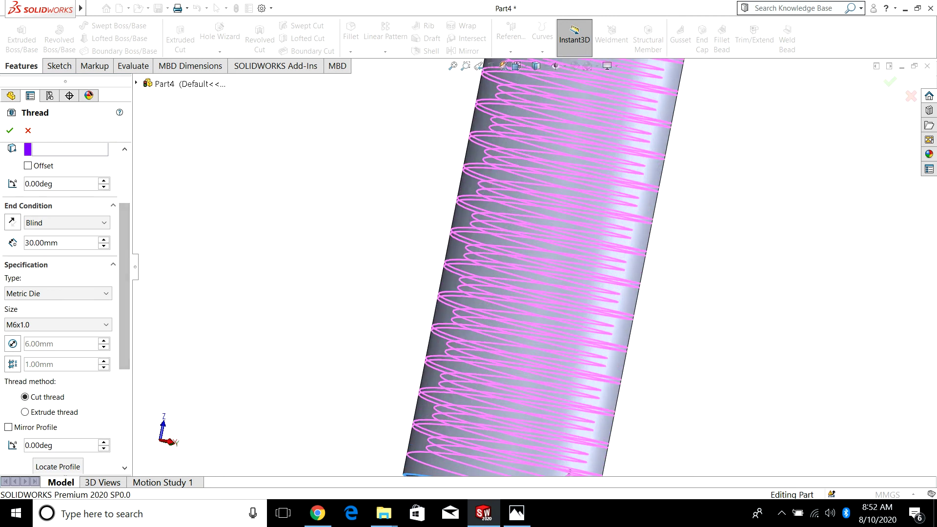
scroll(124, 293, "down", 3)
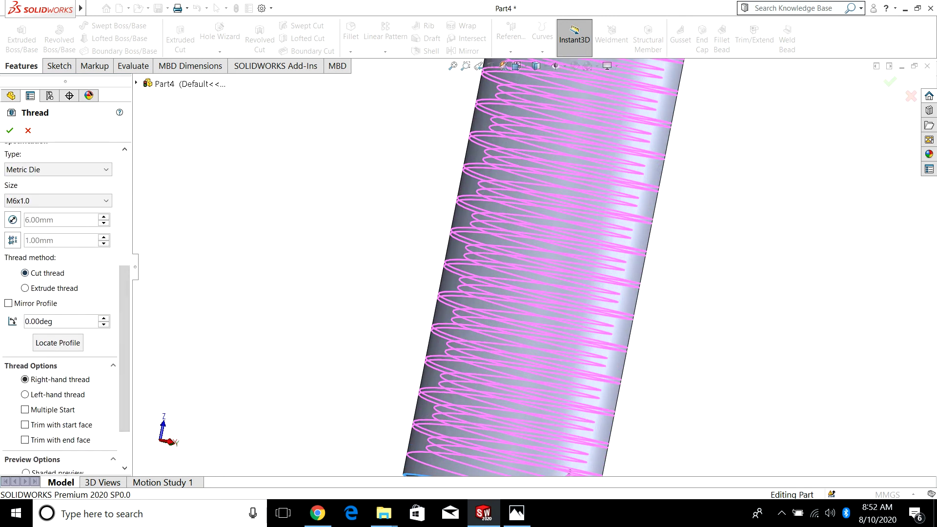
scroll(66, 308, "down", 1)
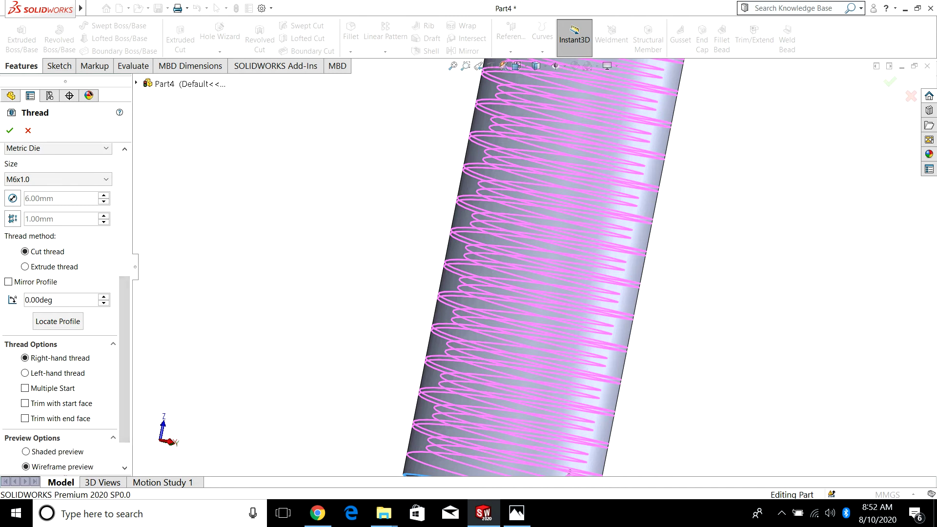
left_click(104, 296)
left_click(103, 297)
left_click(104, 297)
left_click(103, 297)
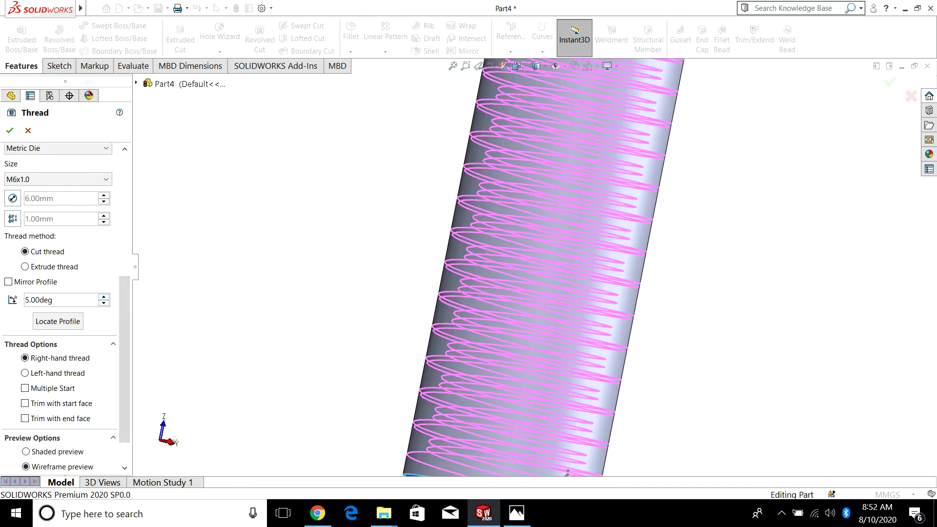
left_click(104, 297)
left_click(104, 297)
type("0")
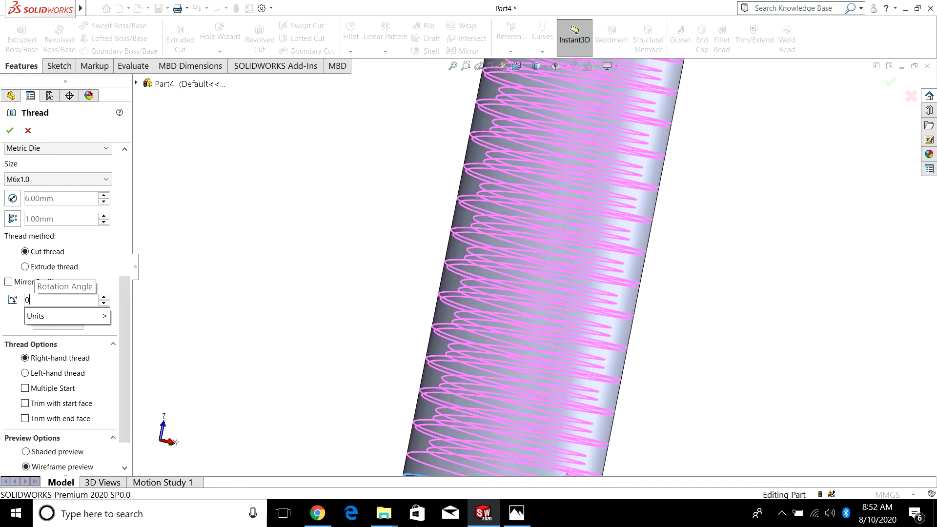
key("Return")
- Trim the thread with both the start face and the end face, and create it as a cut thread
left_click(25, 404)
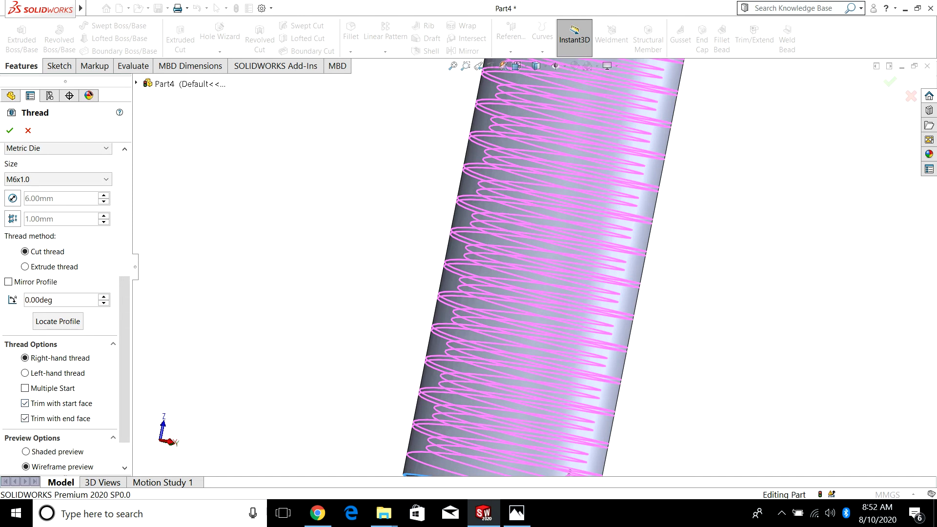
left_click_drag(124, 351, 124, 215)
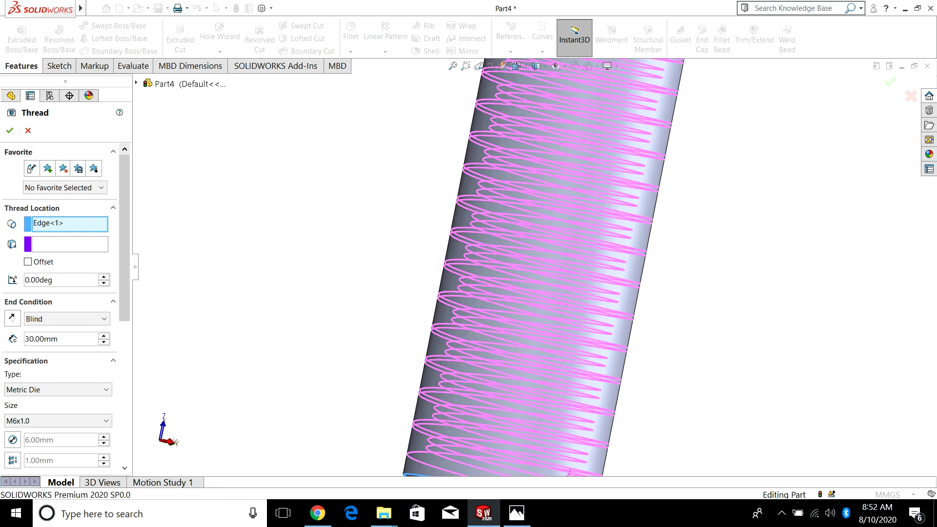
left_click(10, 130)
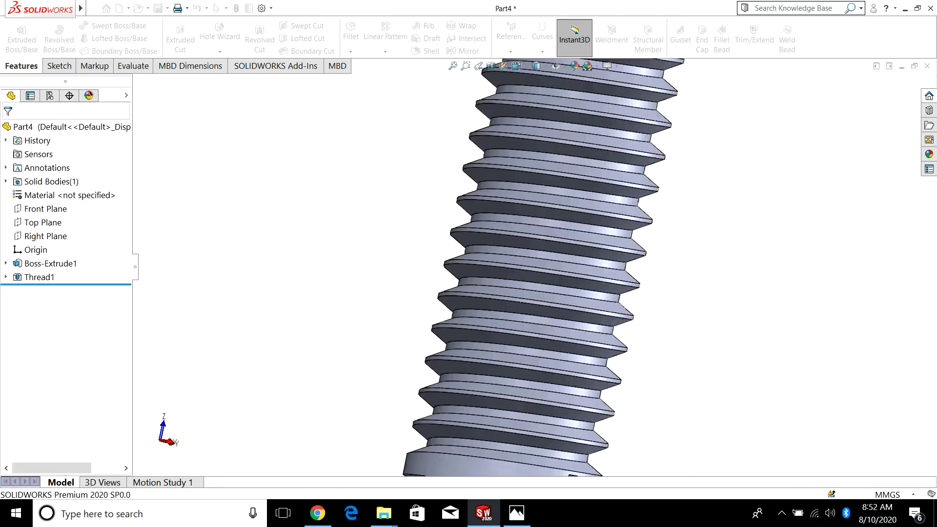
- Examine the cut thread along the shaft and at the cylinder's lower end, close up and from a distance
scroll(556, 224, "up", 3)
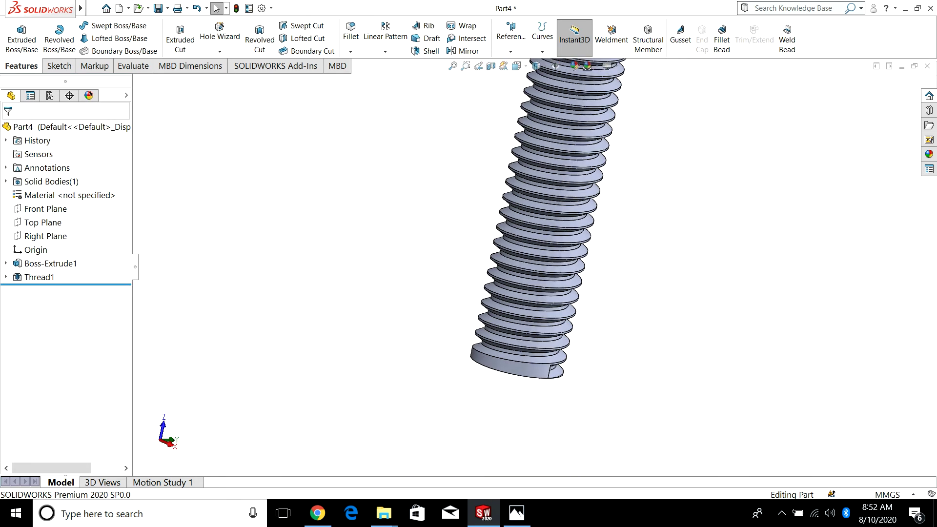
scroll(538, 245, "up", 3)
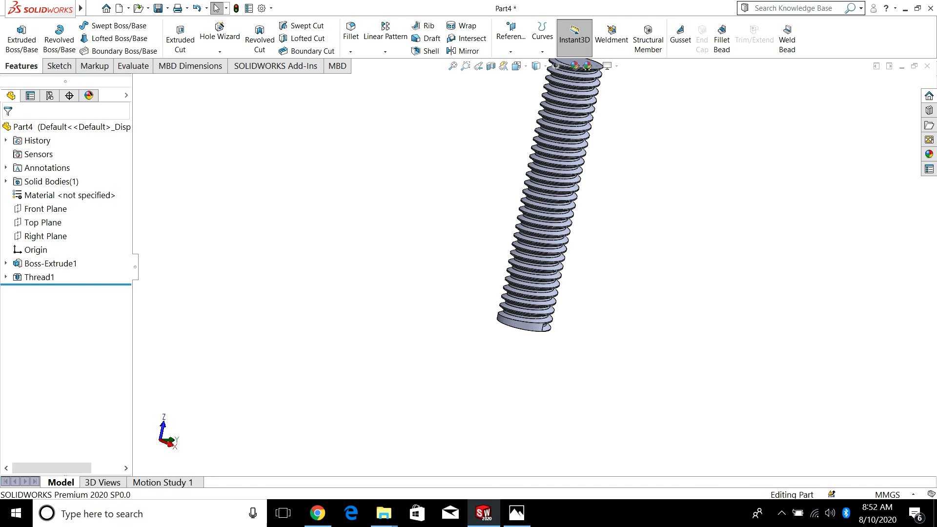
scroll(502, 287, "up", 3)
middle_click_drag(502, 287, 556, 244)
scroll(546, 253, "down", 5)
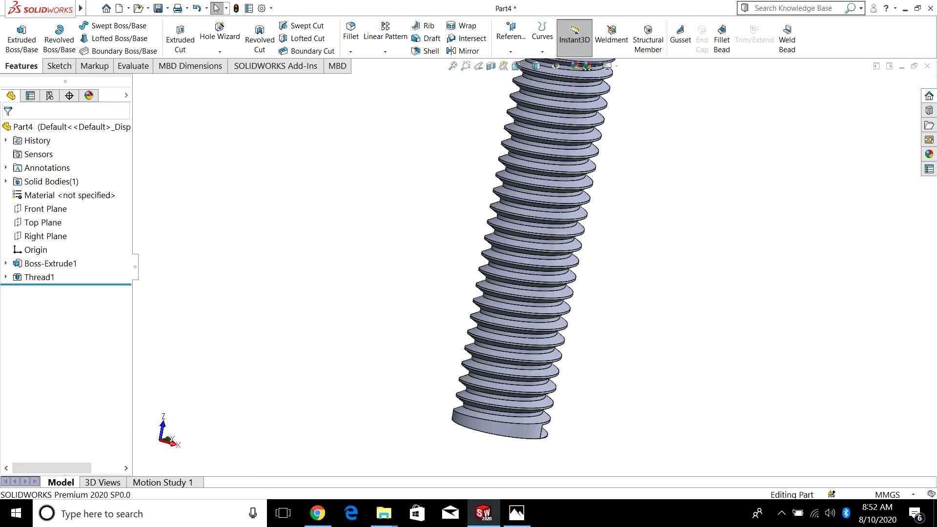
scroll(488, 245, "up", 10)
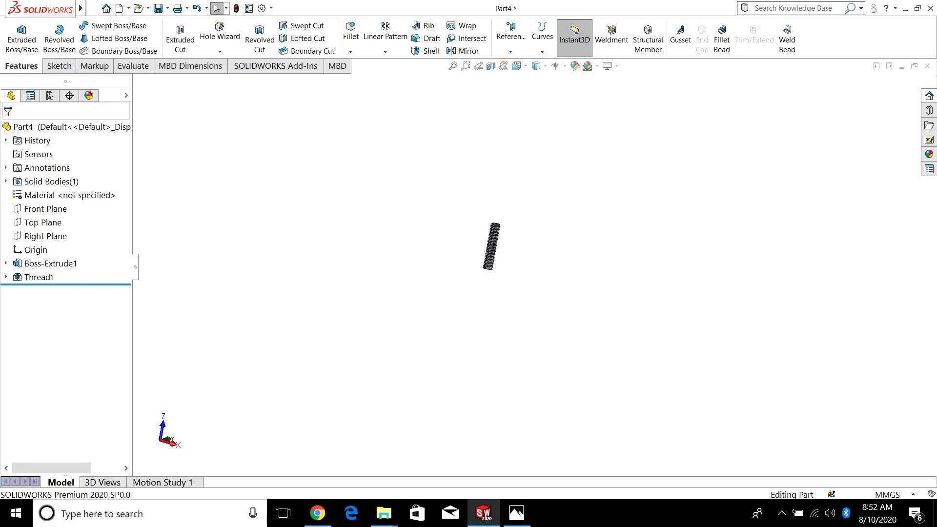
scroll(529, 260, "down", 4)
- Inspect the whole threaded shaft in the Bottom standard view, around its axis and from slightly above
key("f")
key("space")
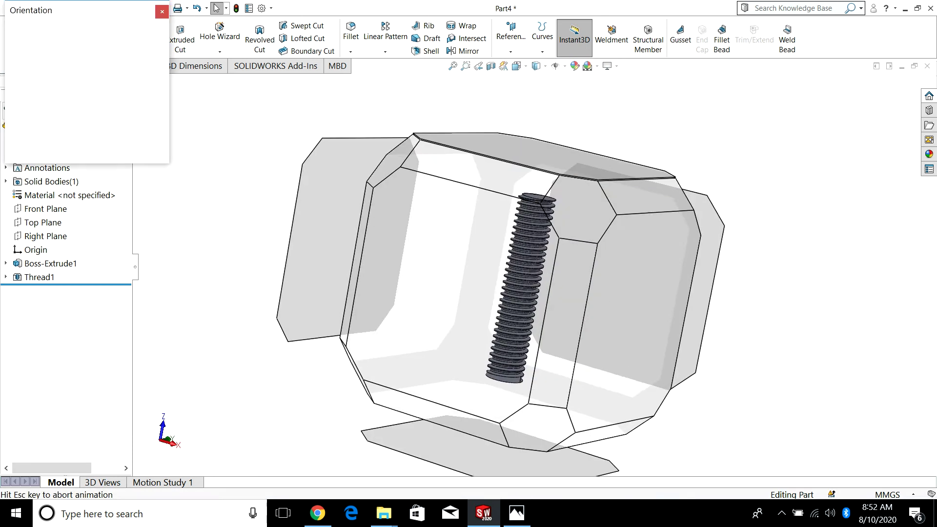
left_click(353, 320)
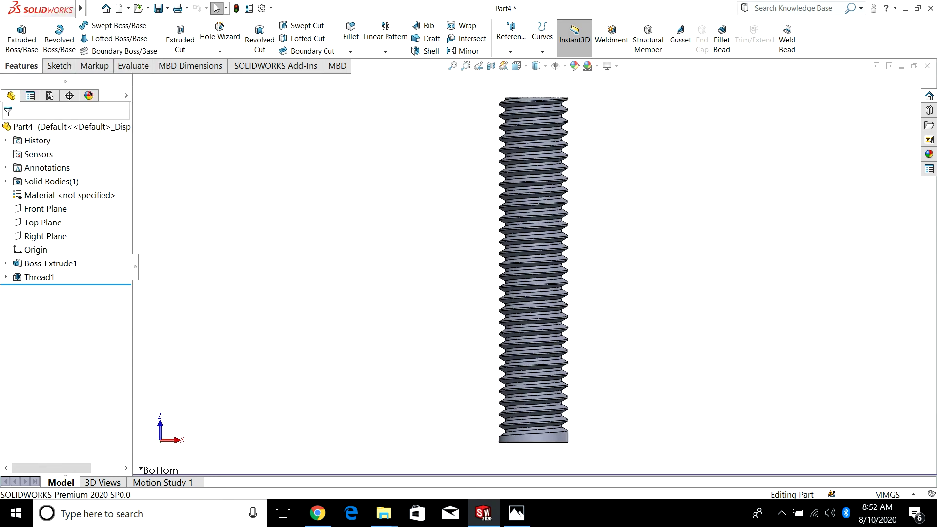
middle_click_drag(527, 273, 541, 273)
key("Right")
key("Right")
key("Right")
key("Right")
key("Right")
key("Right")
key("Right")
key("Right")
key("Right")
key("Right")
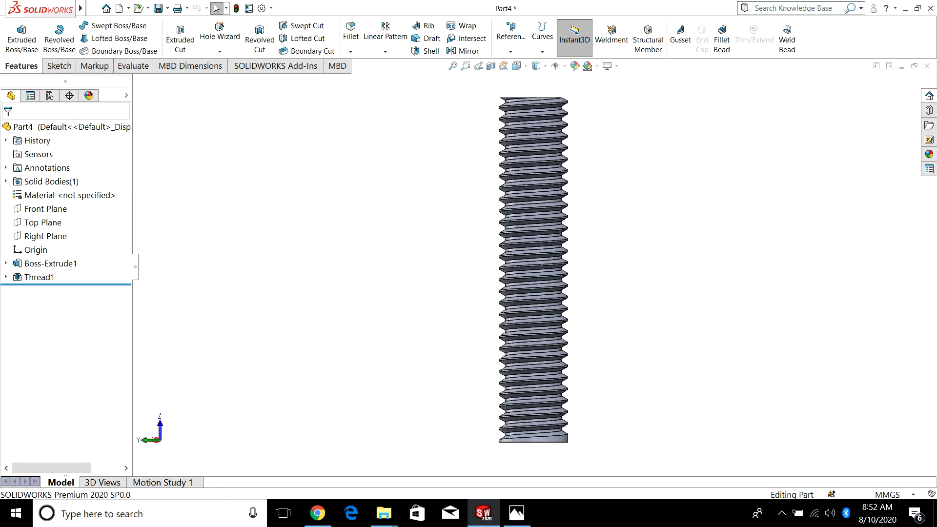
key("Right")
key("Right")
key("Right")
key("Right")
key("Right")
key("Down")
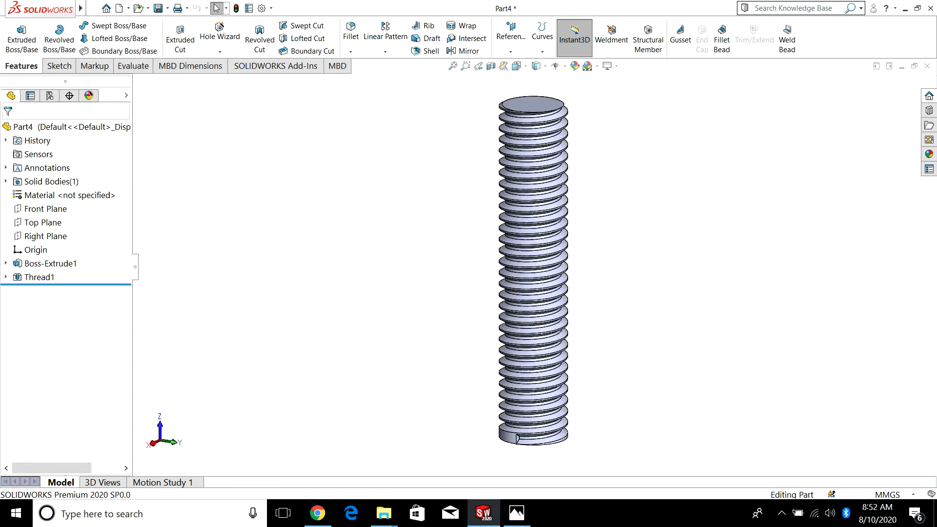
key("Up")
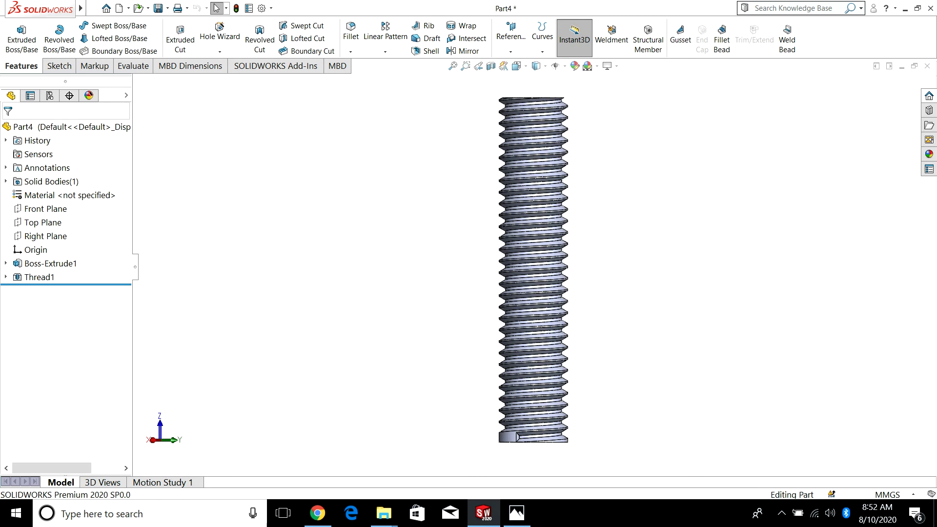
- Delete the thread feature from the cylinder
left_click(39, 276)
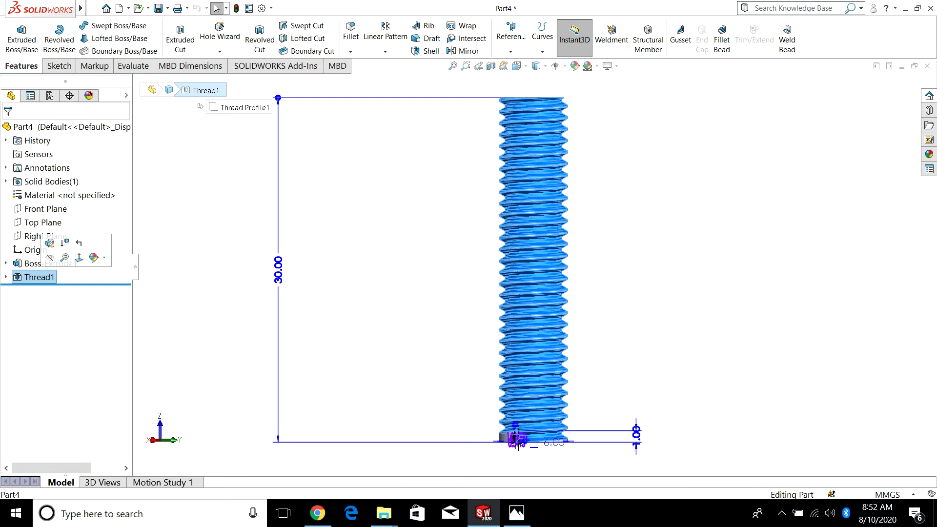
key("Delete")
key("Return")
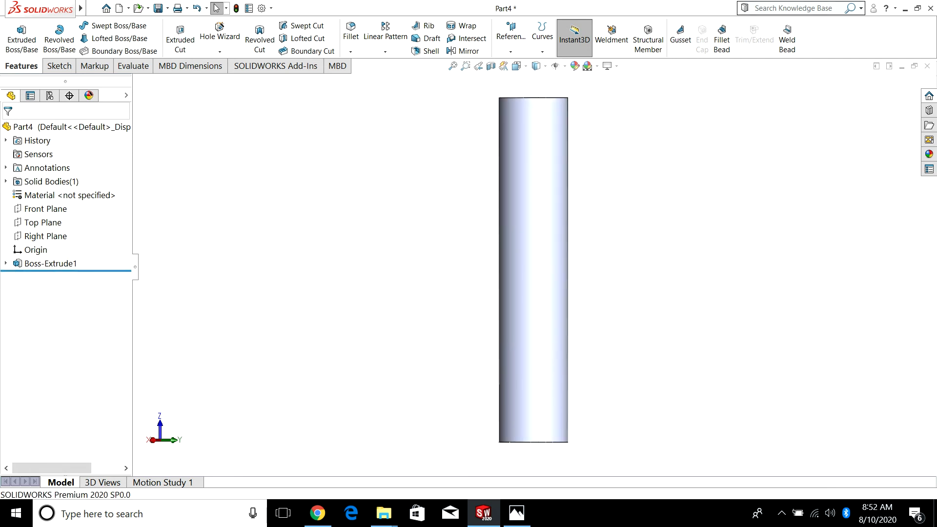
- Start a sketch on the cylinder's lower end face, view it face-on and convert the face's edge into a sketch circle
key("Up")
key("Up")
key("Up")
key("Up")
key("Up")
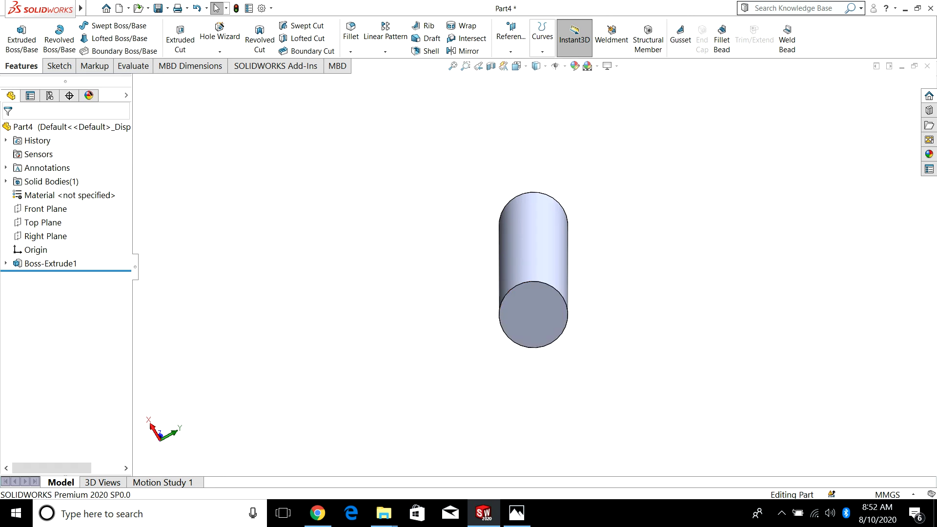
left_click(542, 44)
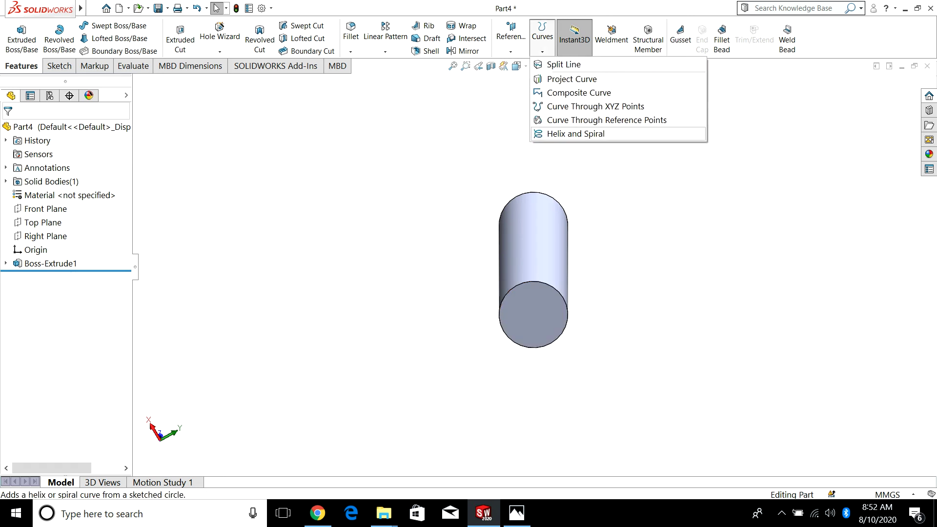
key("Escape")
right_click(543, 313)
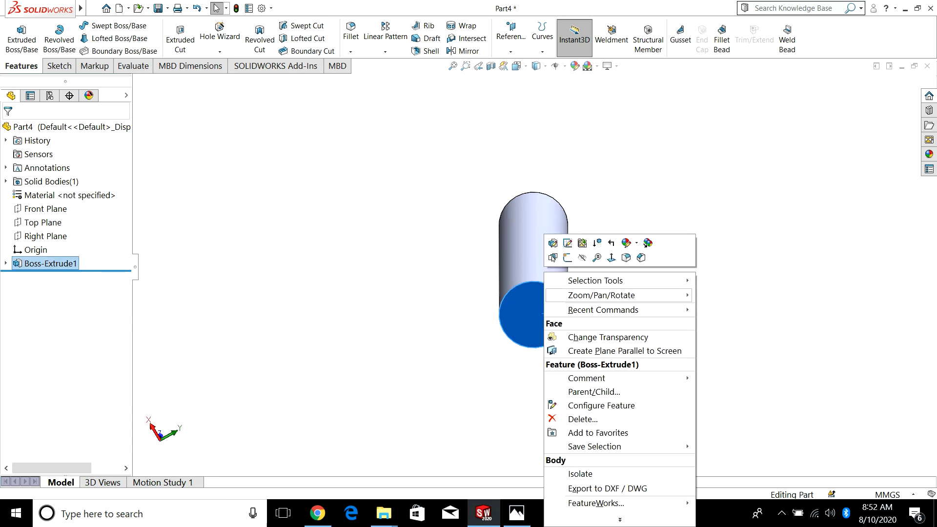
left_click(566, 259)
key("space")
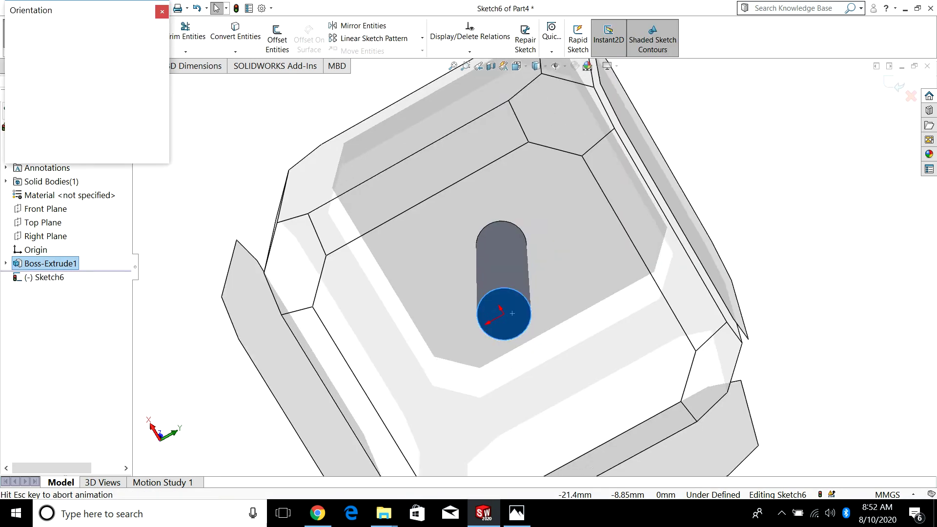
left_click(414, 333)
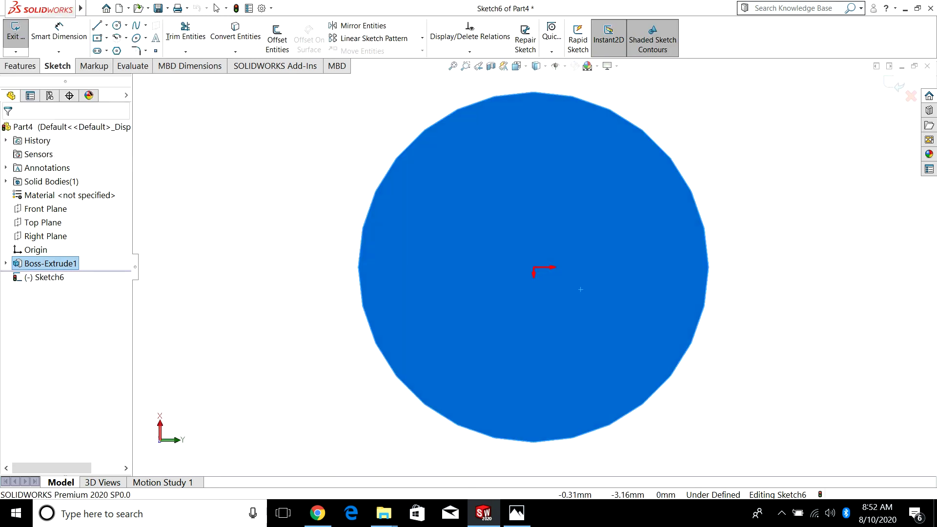
left_click(235, 34)
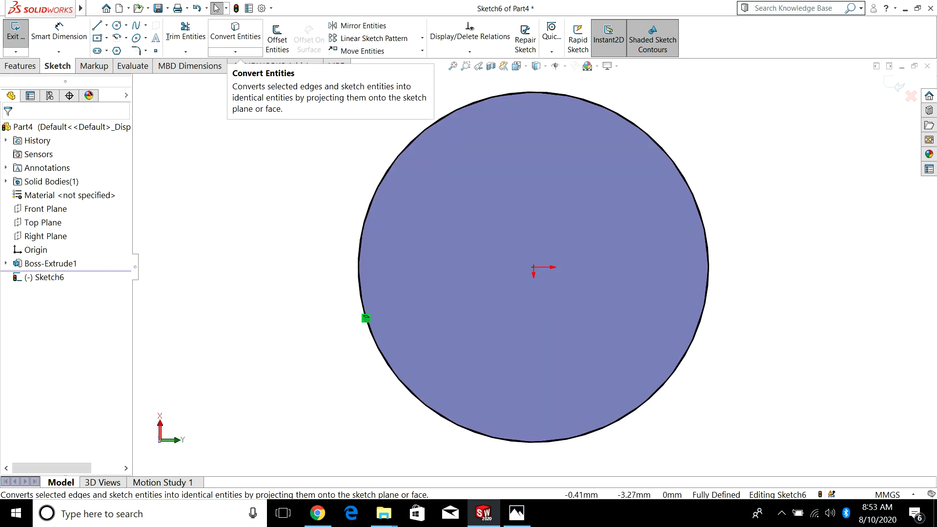
- Start a Helix and Spiral curve from the converted circle and define it by Height and Pitch
left_click(20, 66)
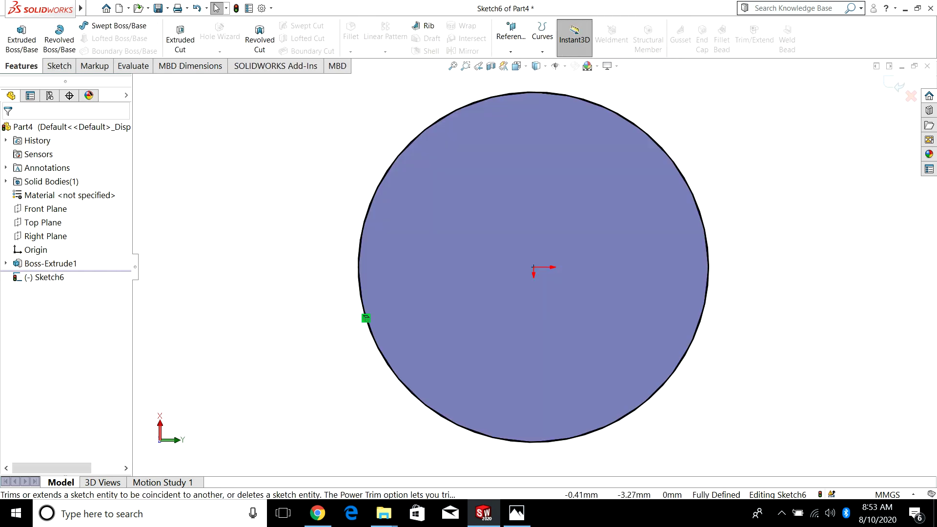
left_click(542, 34)
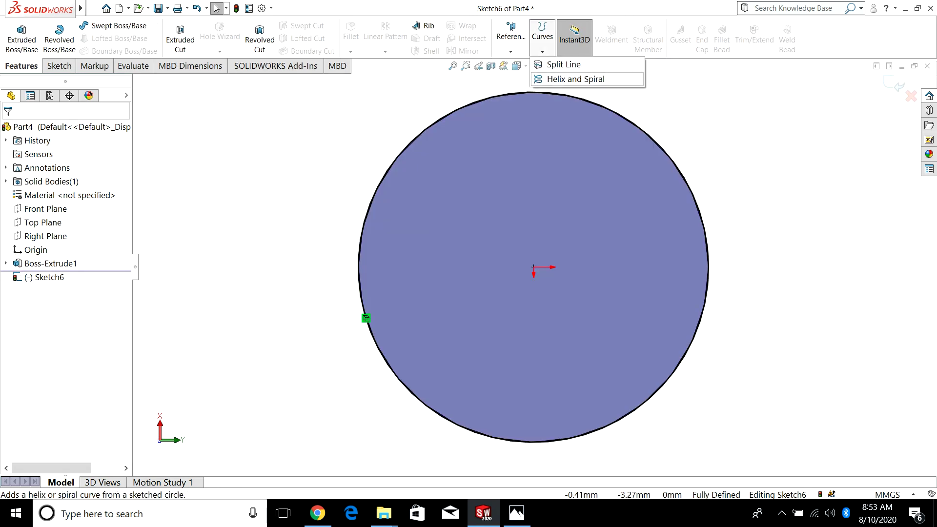
left_click(575, 79)
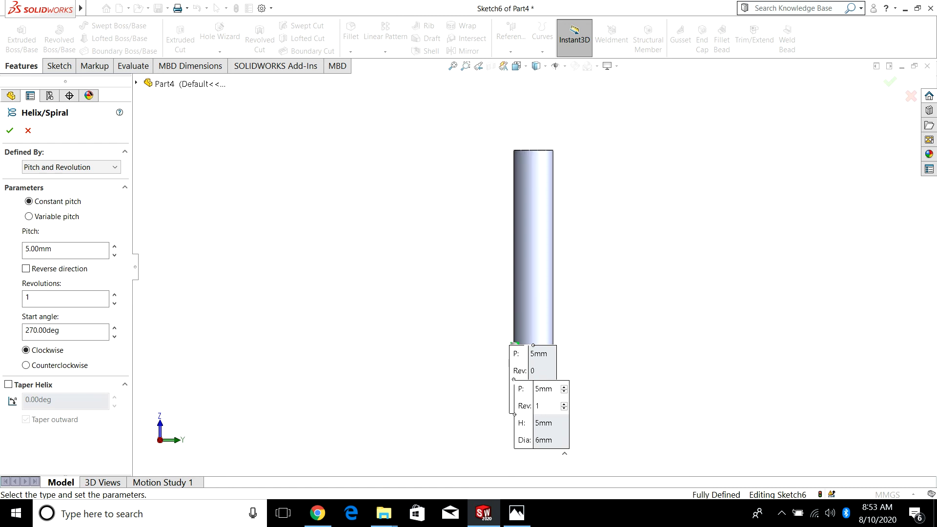
left_click(71, 168)
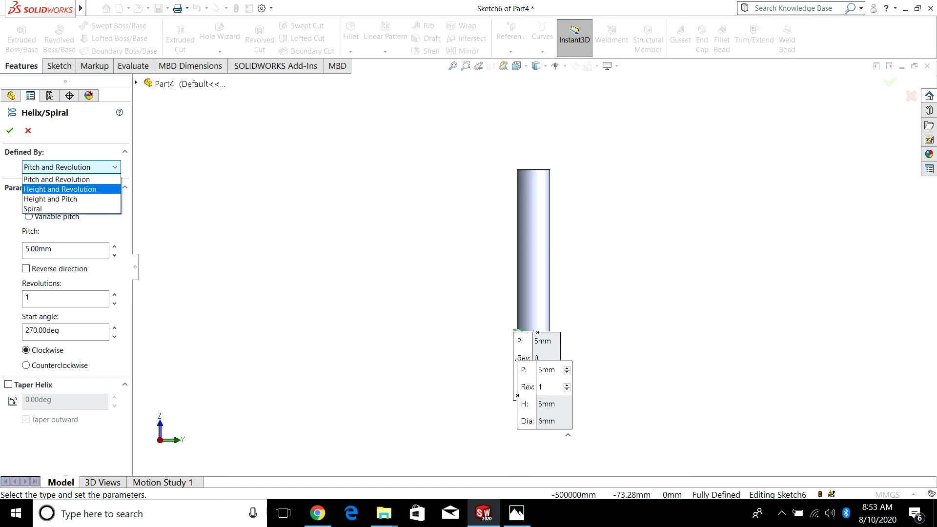
left_click(51, 199)
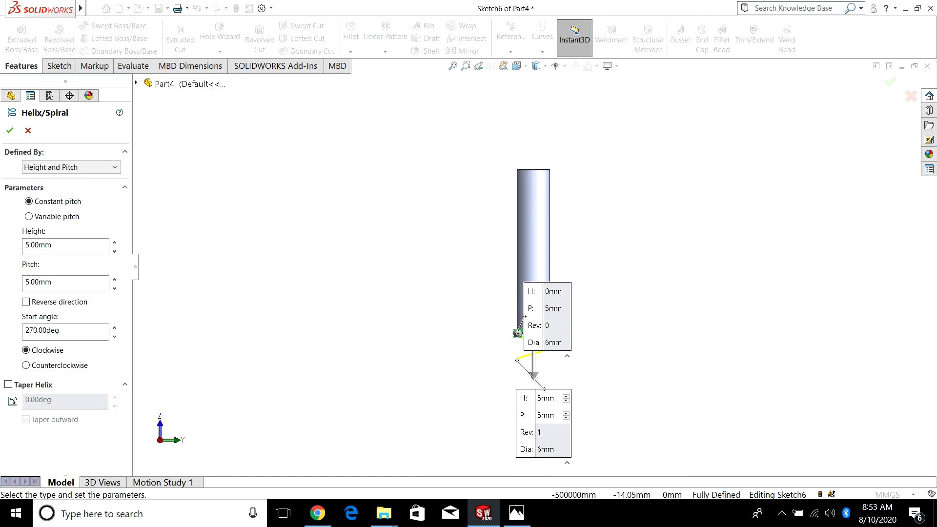
- Check the screw dimensions in the reference photo, then create the helix with 30 mm height, 1 mm constant pitch and reversed direction
left_click(517, 512)
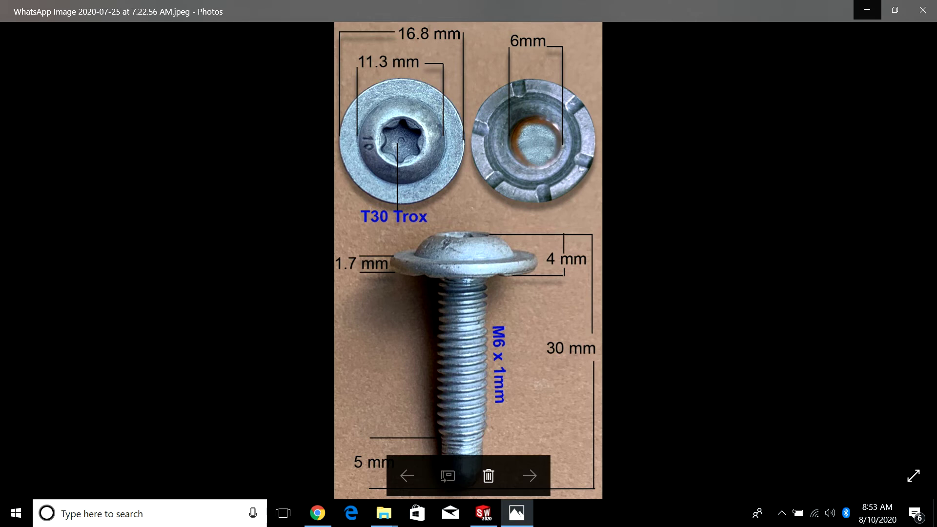
left_click(867, 9)
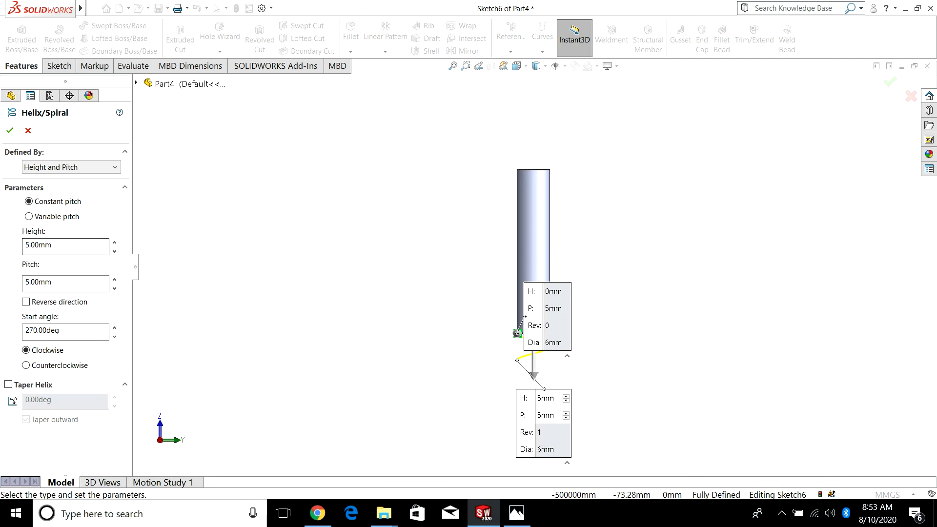
double_click(51, 245)
type("30")
key("Return")
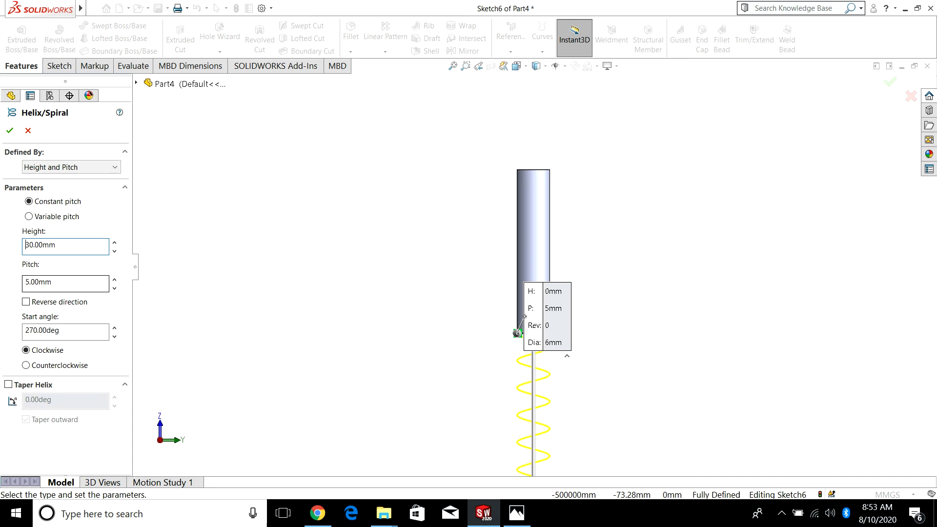
key("Tab")
type("1")
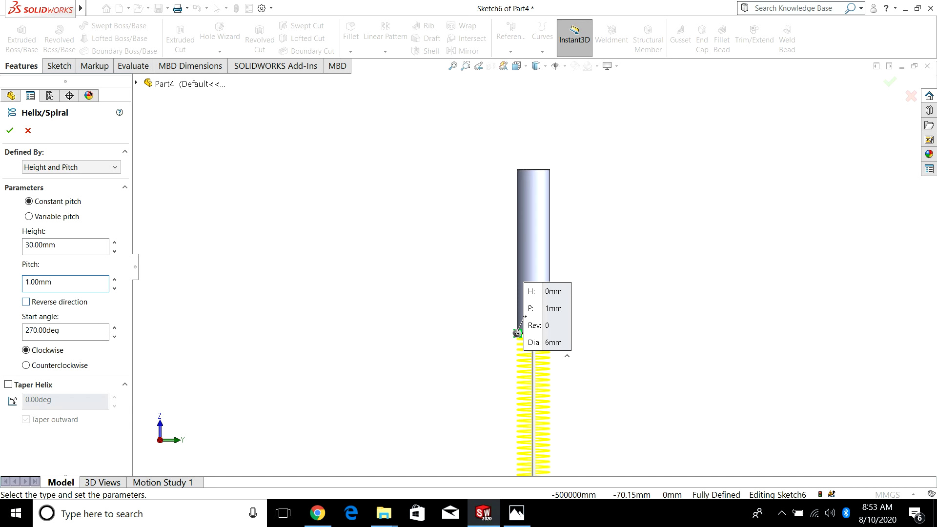
left_click(26, 302)
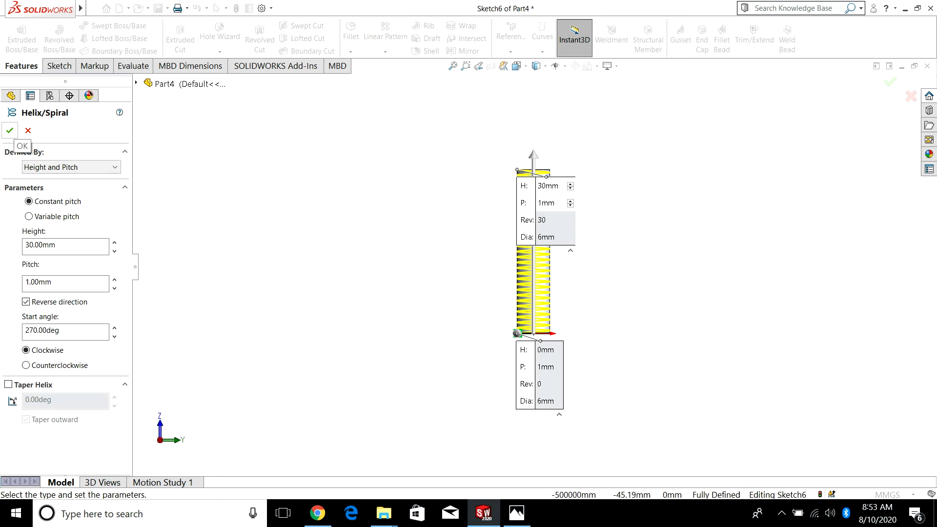
left_click(10, 130)
- Examine the helix along the whole cylinder, in a standard side view and close up at the lower end
mouse_move(541, 312)
middle_mouse_down()
mouse_move(541, 300)
mouse_move(542, 325)
middle_mouse_up()
scroll(543, 328, "down", 5)
scroll(543, 333, "down", 5)
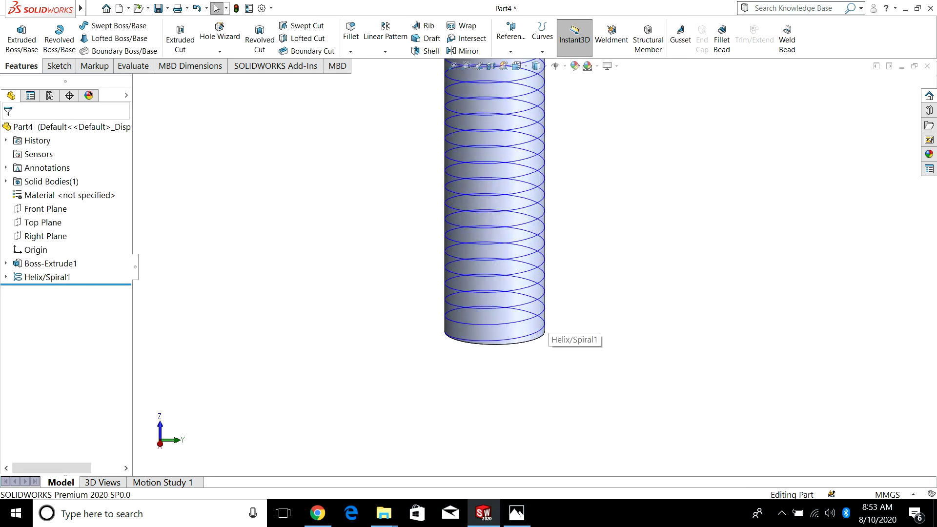
middle_click_drag(472, 264, 552, 278)
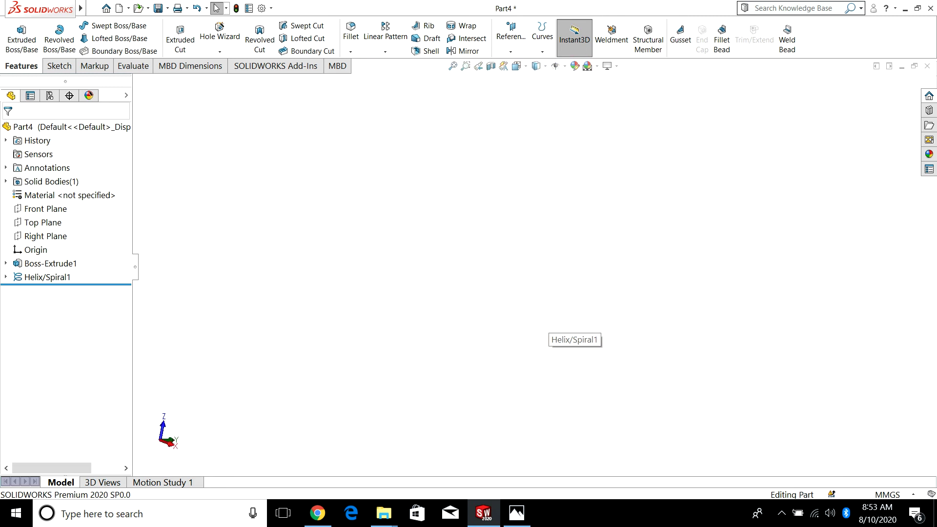
key("space")
left_click(404, 344)
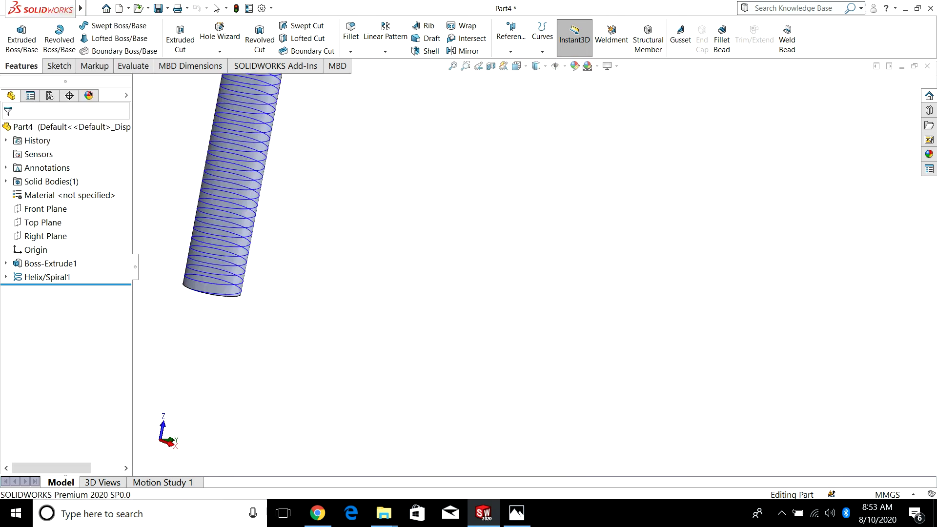
scroll(530, 461, "down", 8)
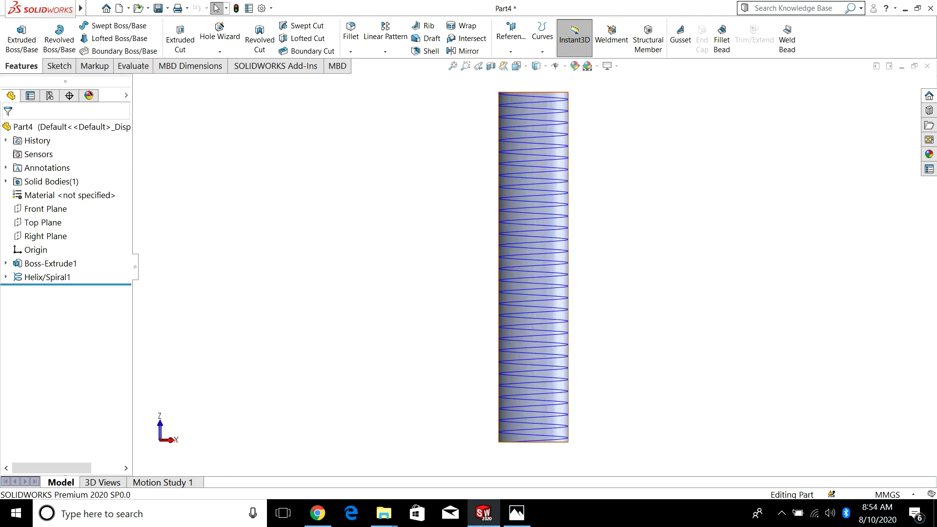
key("f")
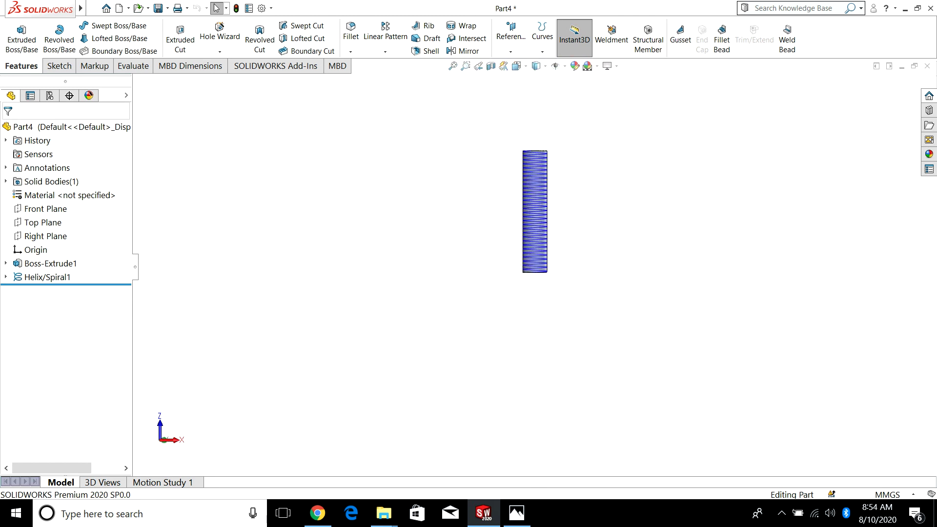
middle_click_drag(545, 390, 684, 413)
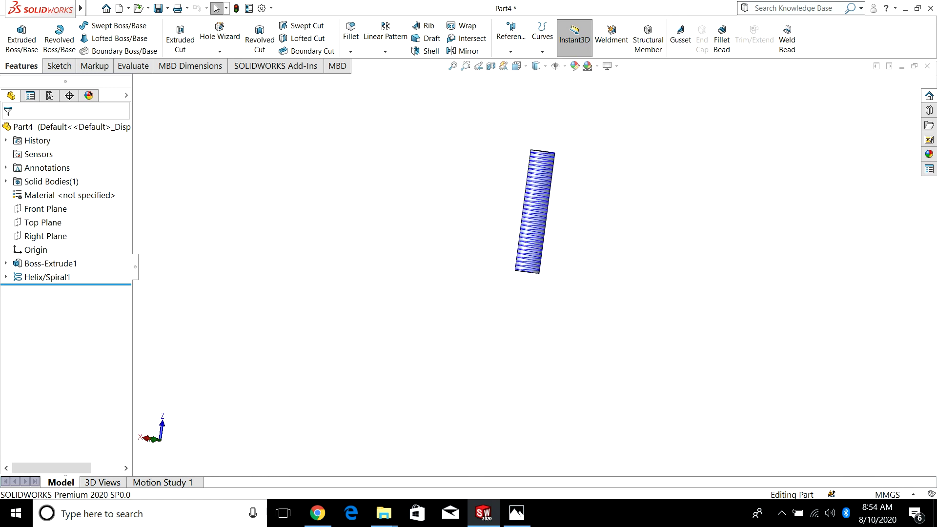
scroll(496, 272, "down", 4)
scroll(589, 282, "down", 8)
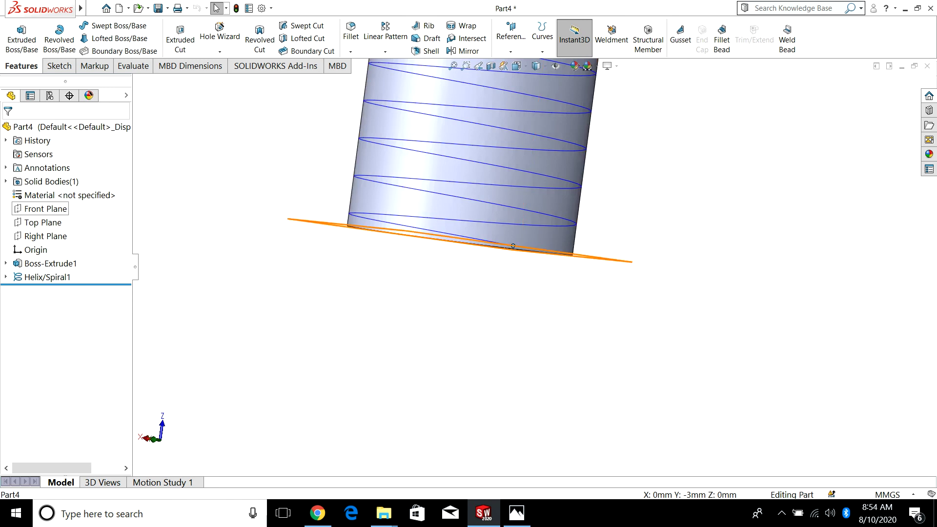
- Check how the Right Plane lies relative to the helix's start point at the cylinder's lower end
left_click(48, 236)
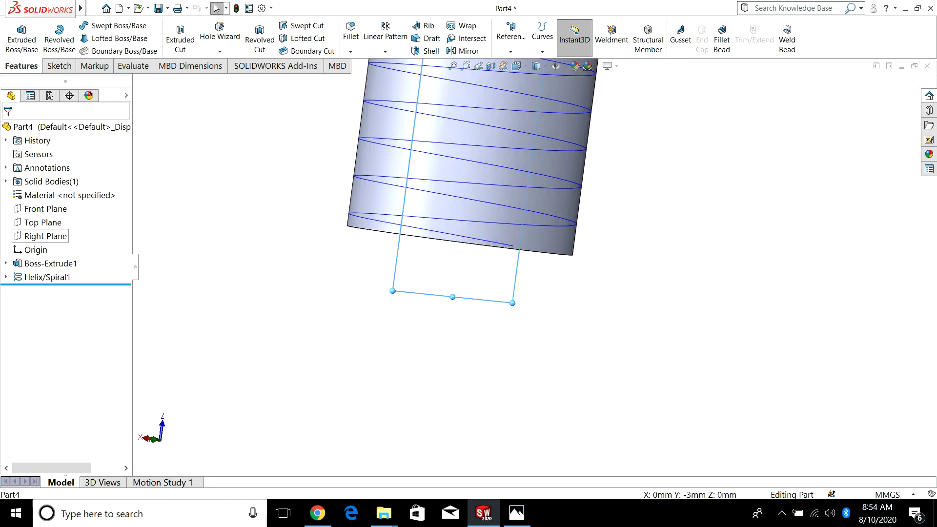
middle_click_drag(497, 218, 488, 245)
middle_click_drag(556, 218, 571, 218)
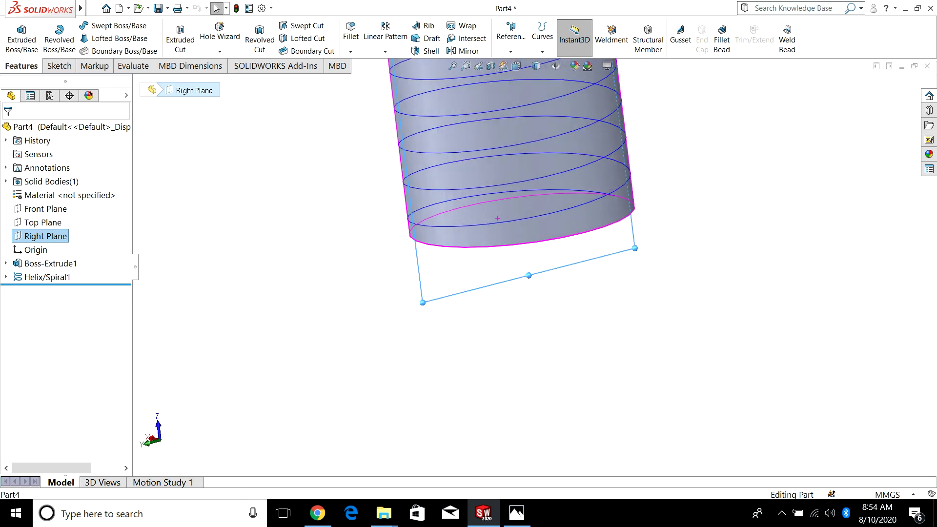
right_click(49, 237)
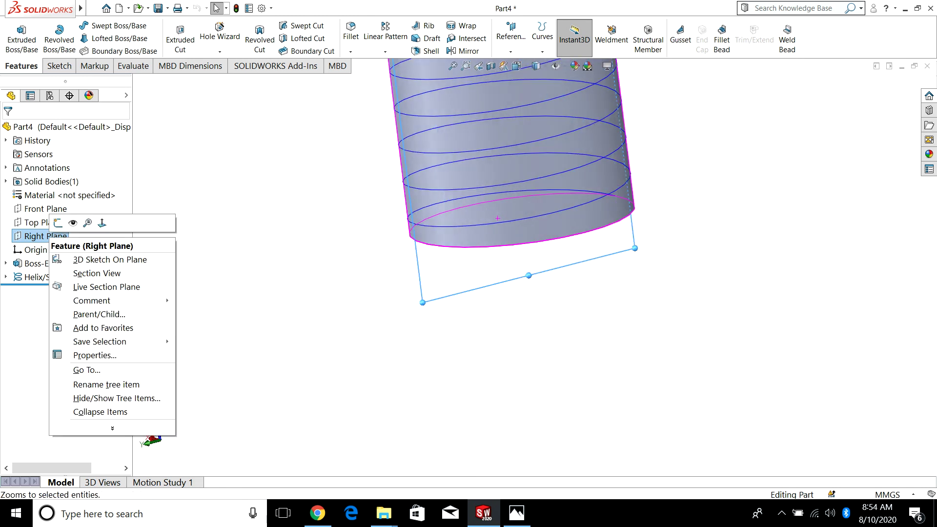
left_click(616, 195)
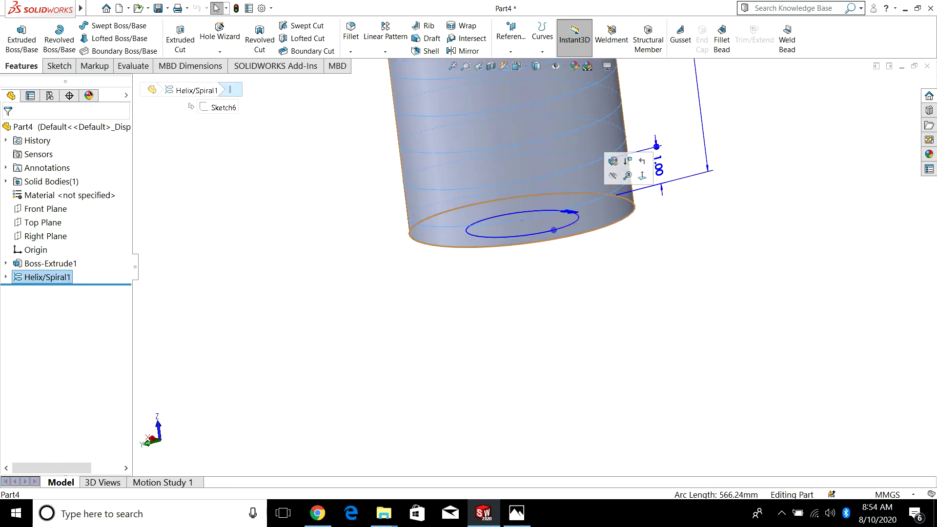
left_click(459, 269)
middle_click_drag(462, 248, 409, 295)
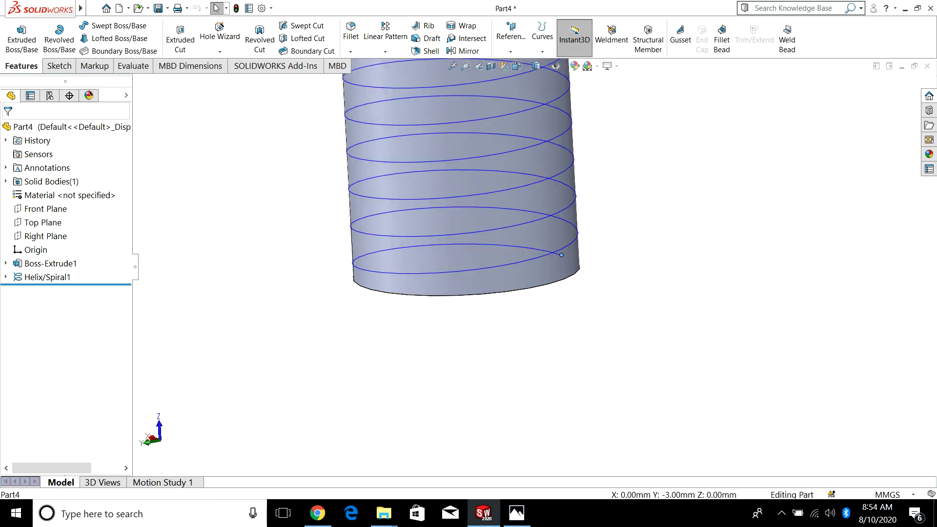
- Start a 3D sketch and place a point on the helix's start point at the cylinder's lower end
left_click(59, 65)
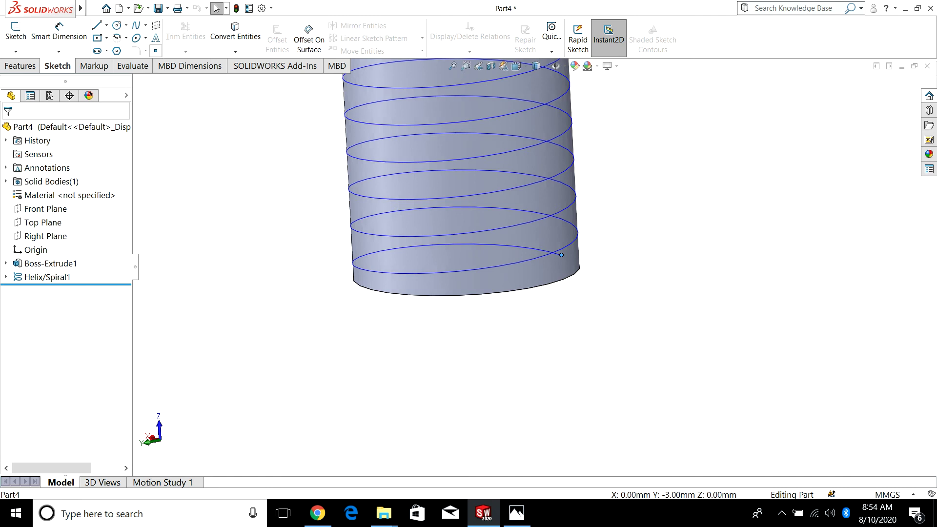
left_click(16, 30)
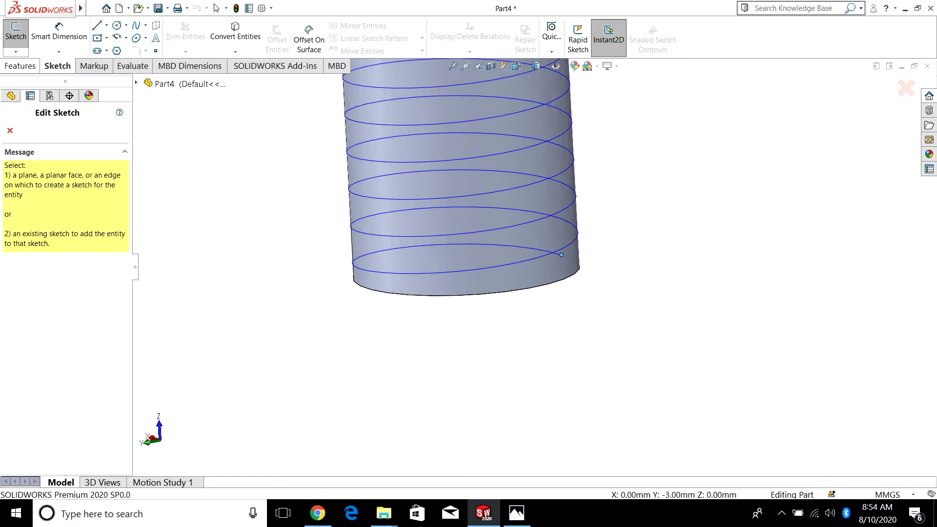
left_click(16, 30)
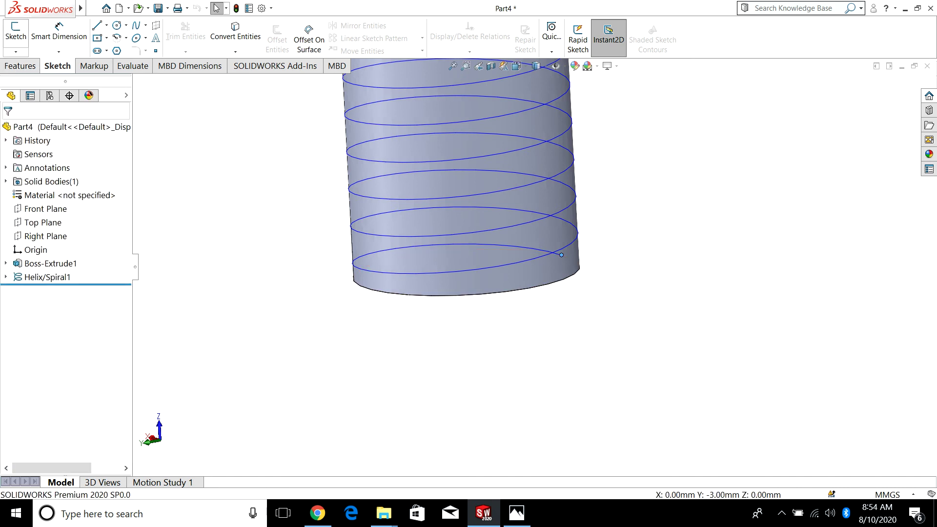
left_click(16, 51)
left_click(38, 78)
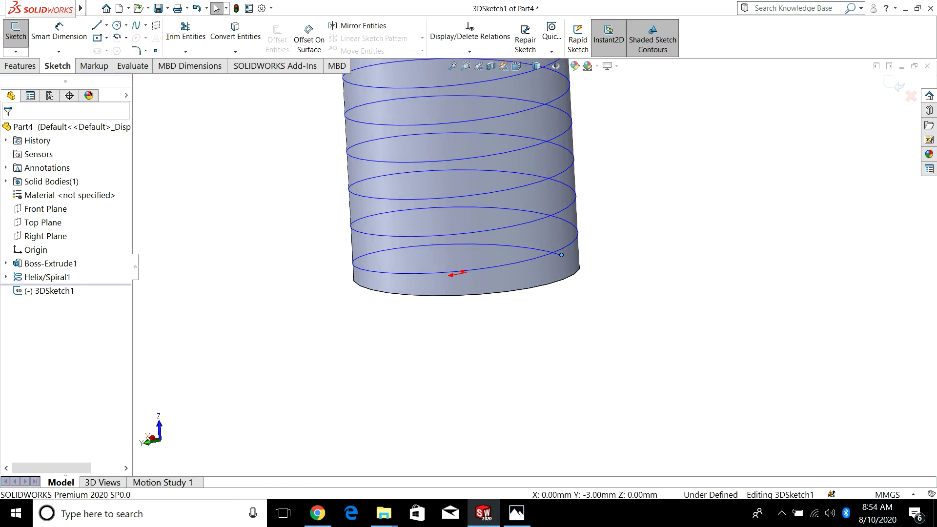
left_click(156, 51)
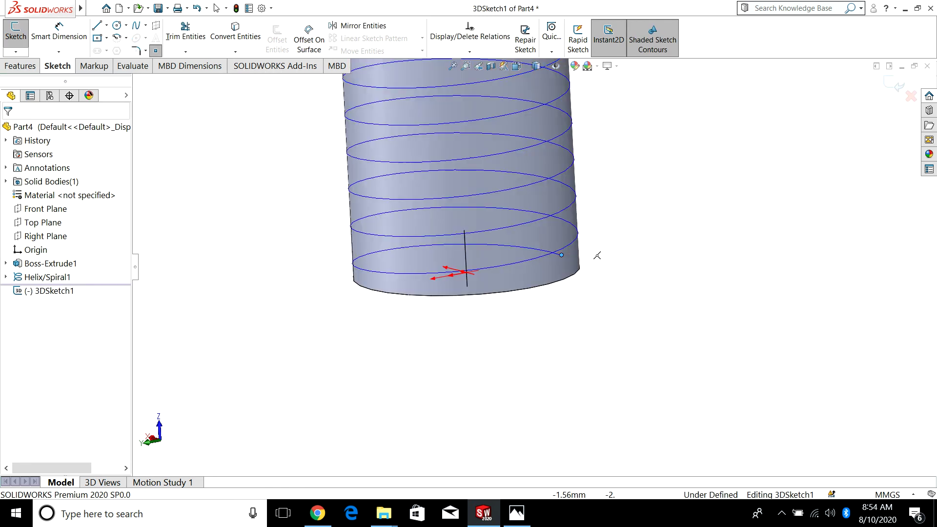
left_click(577, 266)
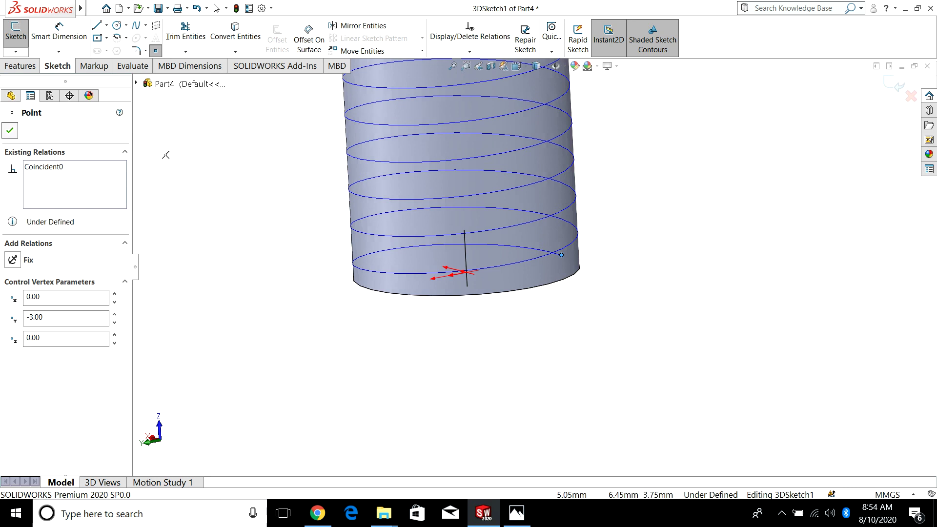
left_click(10, 130)
left_click(6, 263)
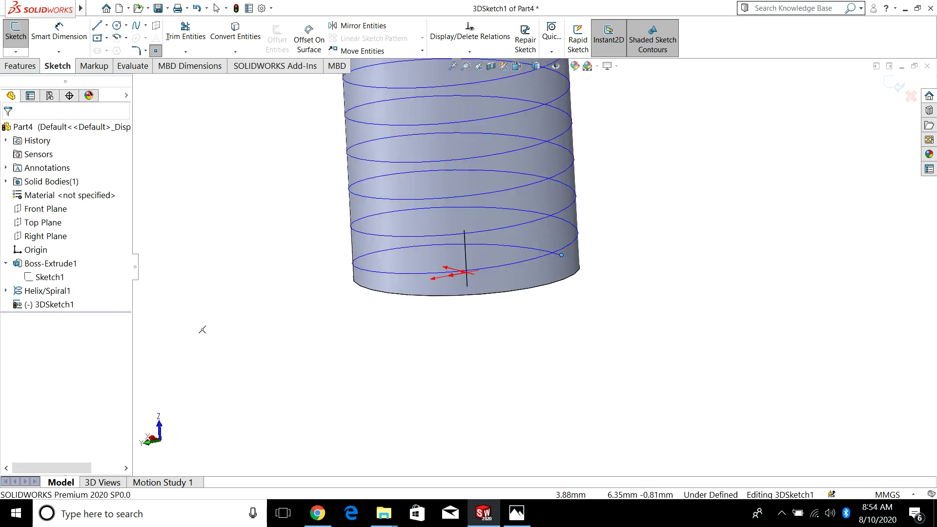
- Compare how the Front, Top and Right Planes lie relative to the helix's start point, and close the 3D sketch
left_click(45, 237)
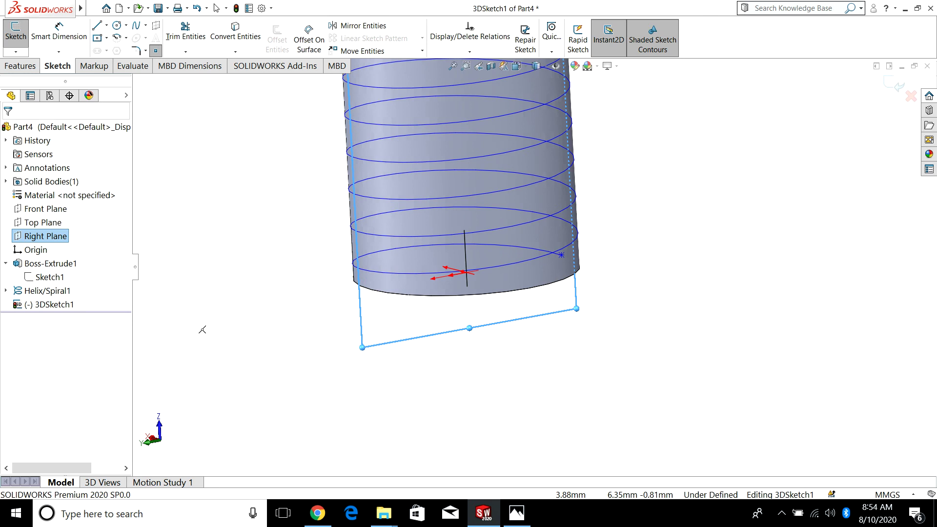
left_click(40, 223)
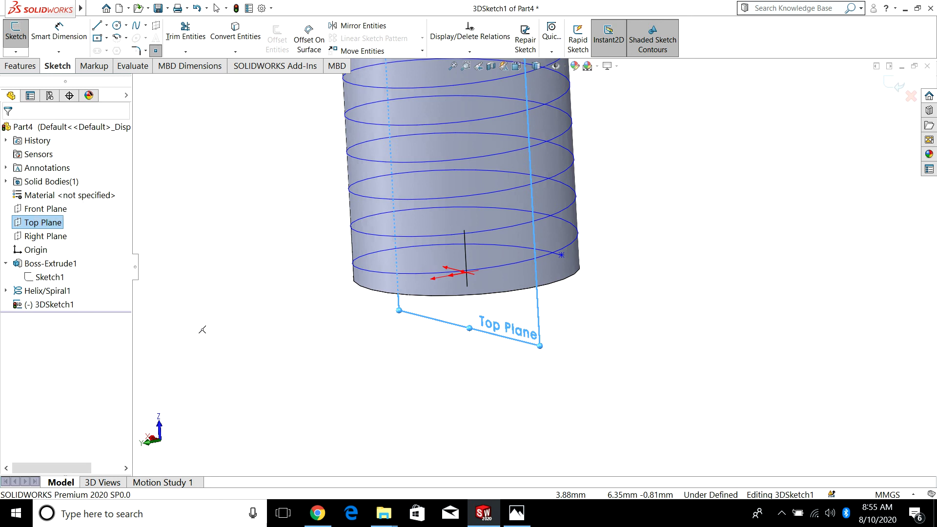
key("Up")
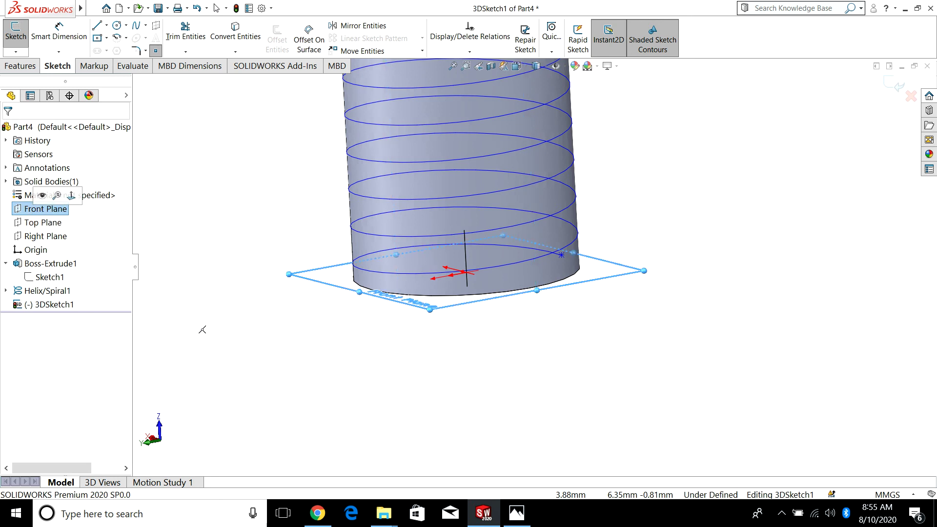
key("Down")
key("Down")
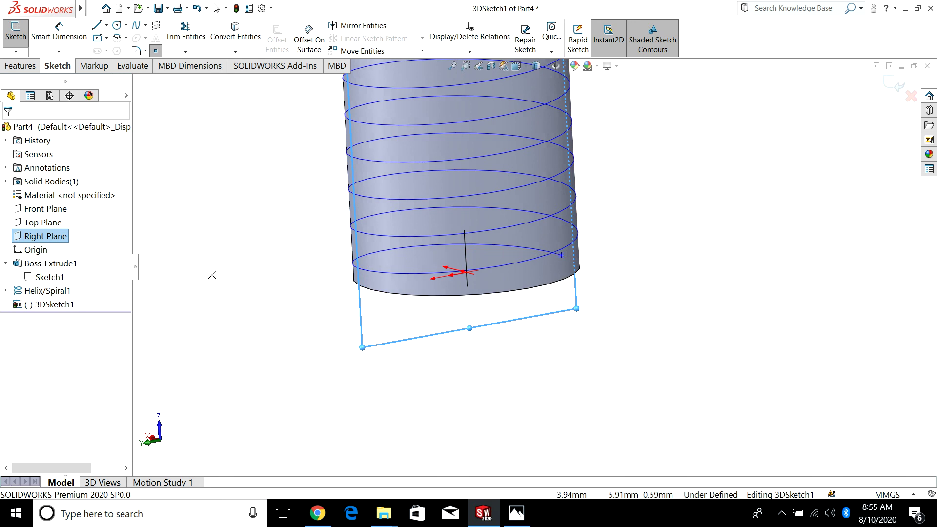
left_click(901, 87)
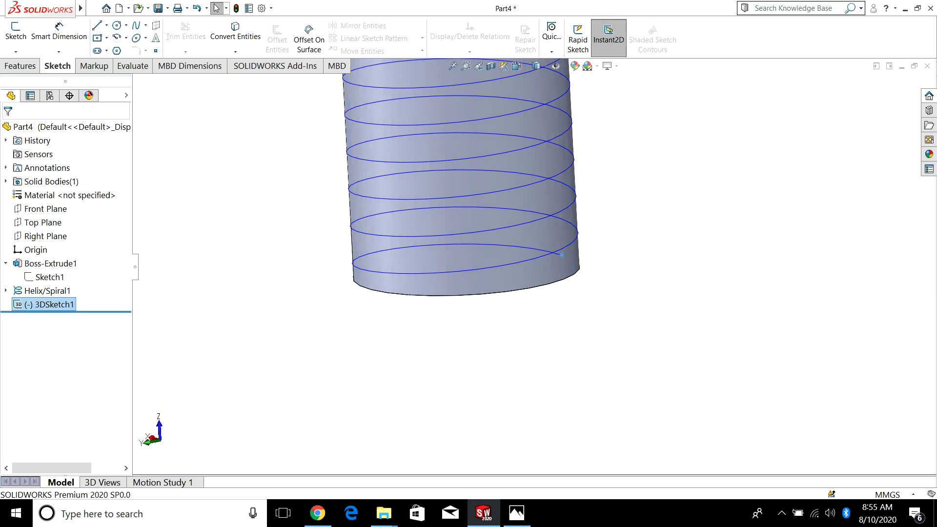
- On the Right Plane, sketch a closed 45-degree triangle pointing into the cylinder's lower corner at the helix start, with half-base about 0.24 mm
right_click(44, 236)
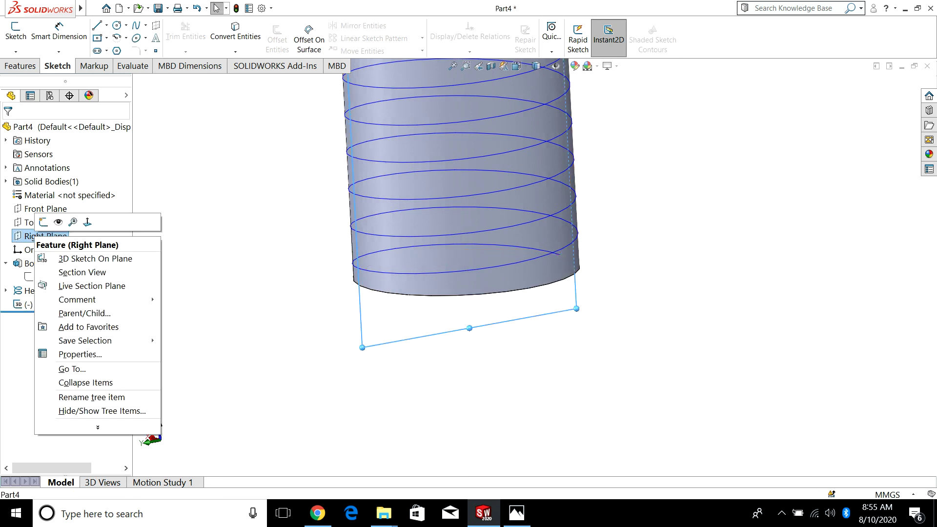
left_click(44, 222)
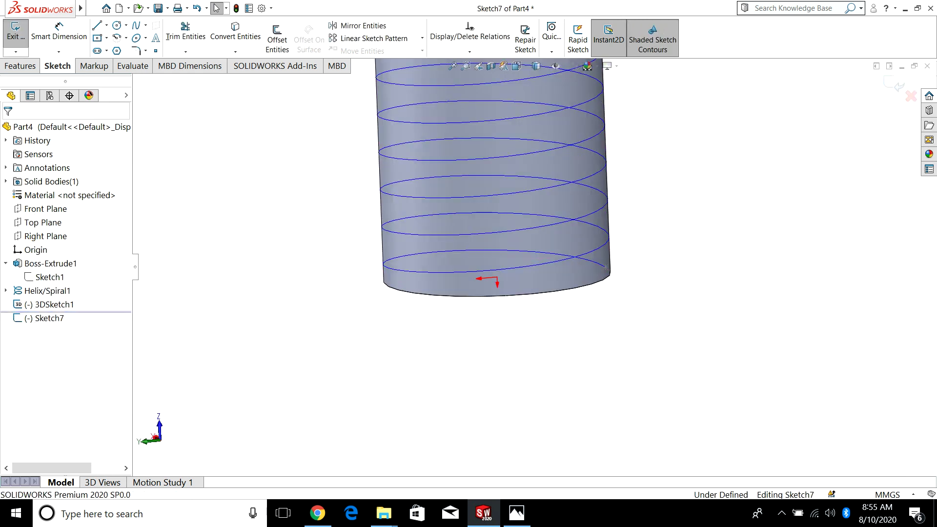
key("space")
left_click(422, 351)
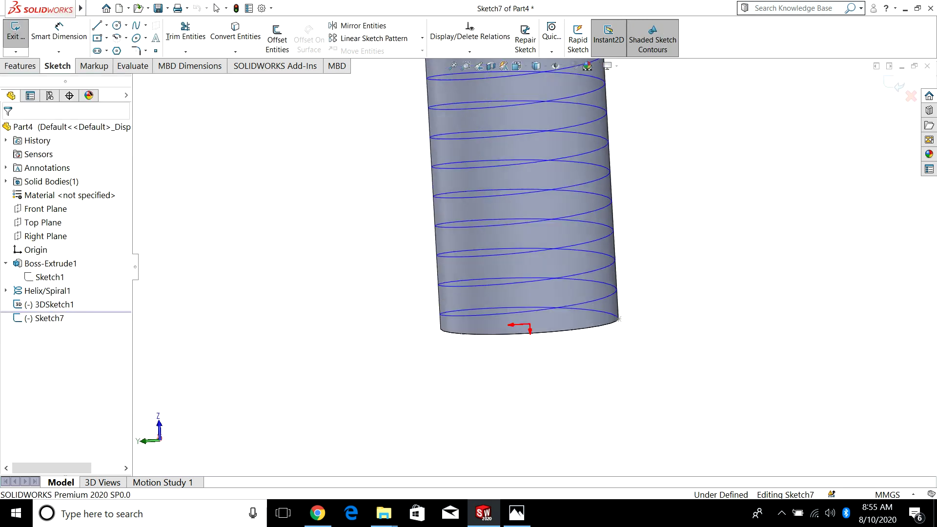
scroll(584, 434, "down", 3)
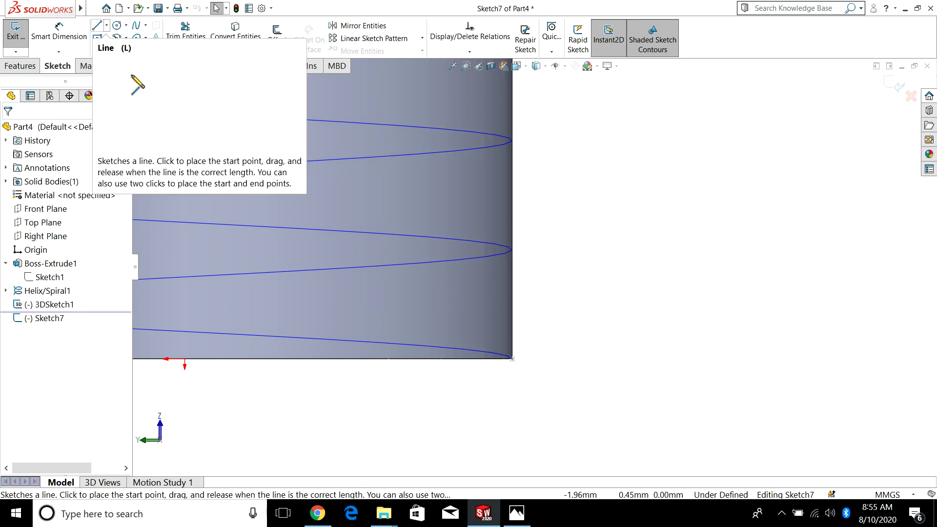
left_click(96, 26)
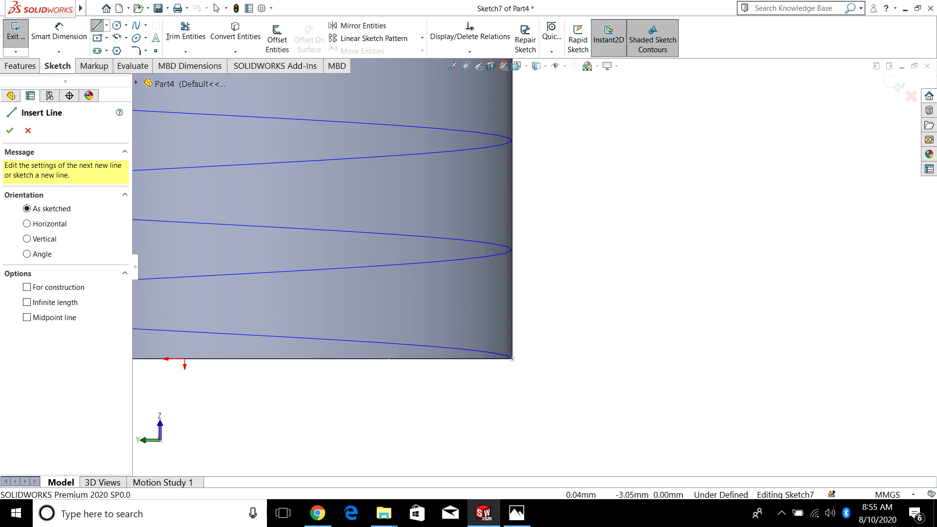
left_click(526, 367)
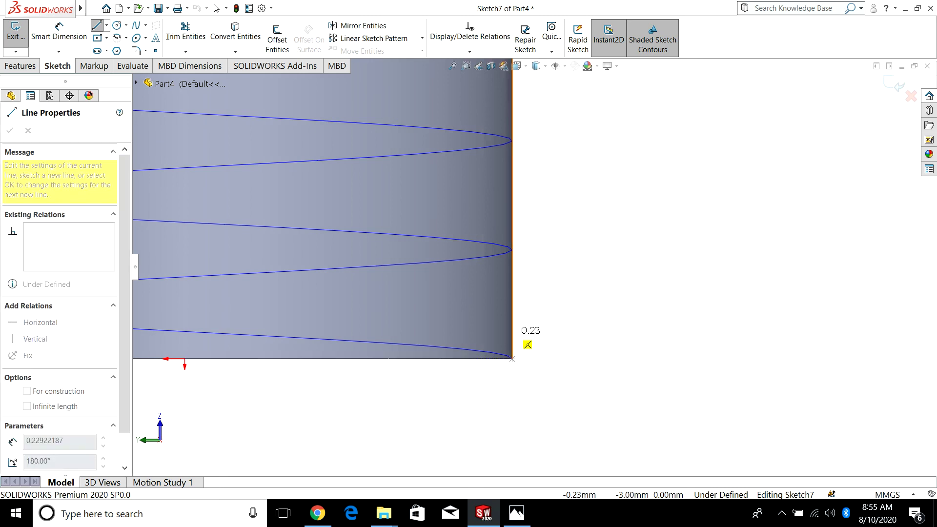
left_click(512, 333)
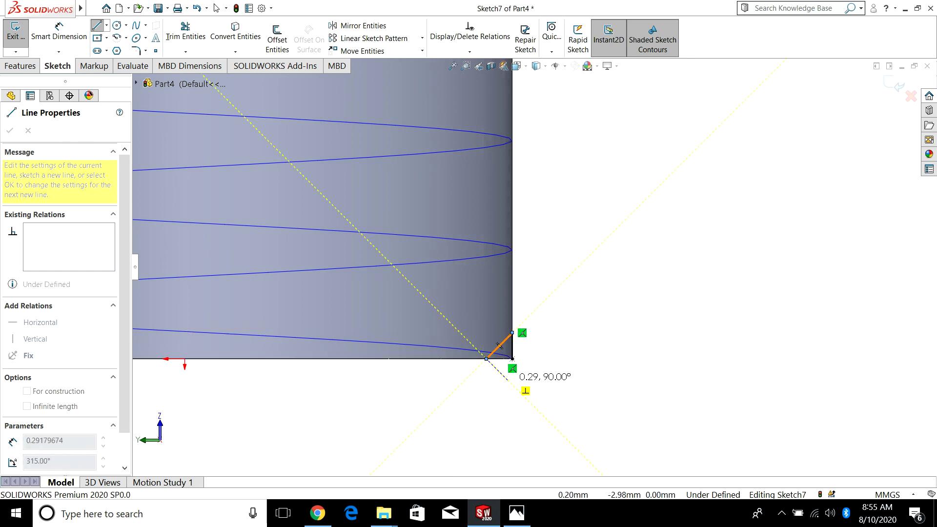
left_click(487, 358)
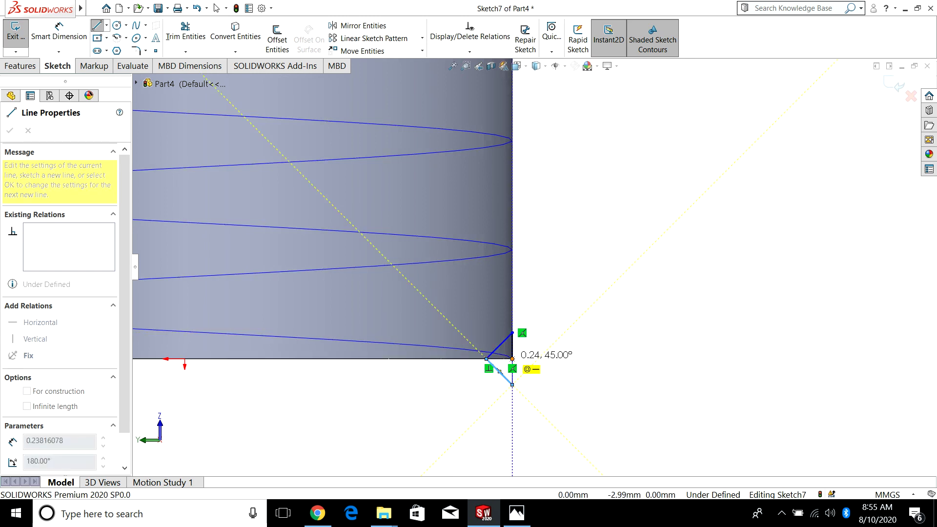
left_click(512, 384)
key("Escape")
- Close the triangle sketch and create a Swept Cut with it as the profile and the helix as the path
scroll(530, 274, "up", 5)
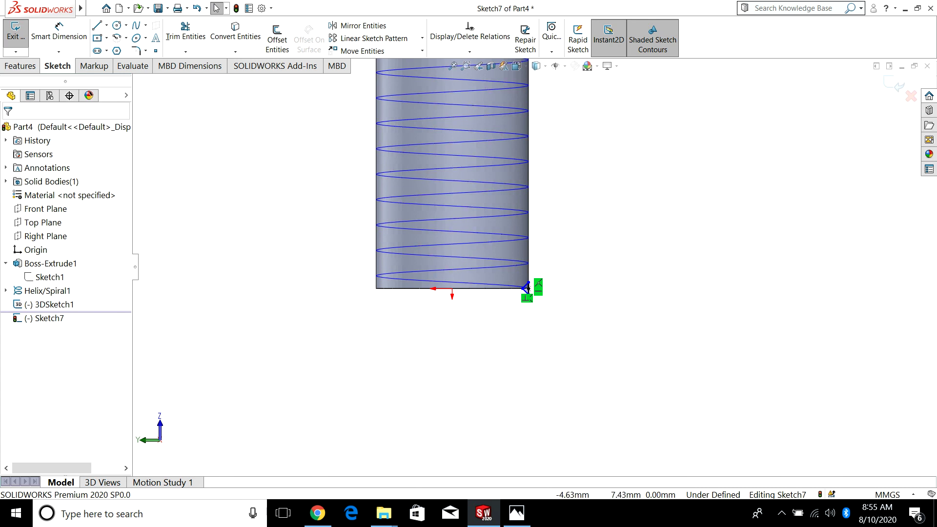
left_click(20, 66)
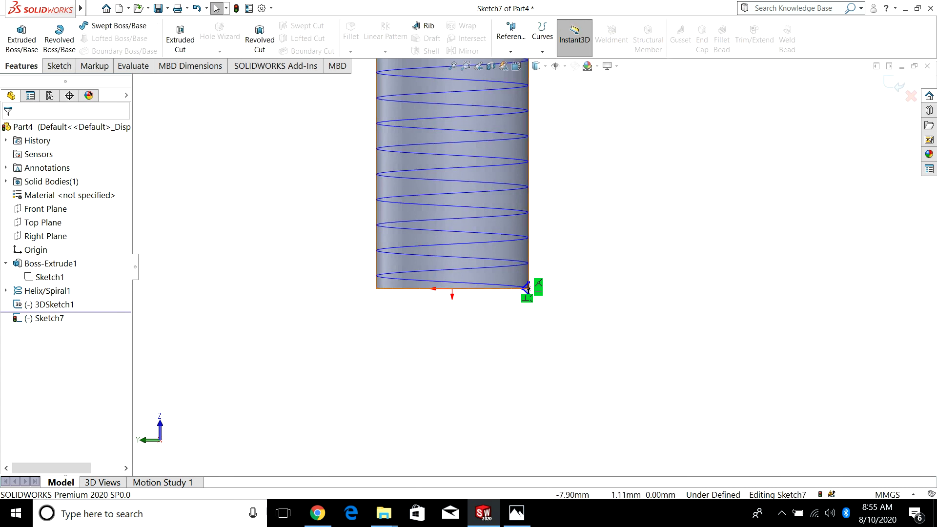
left_click(894, 83)
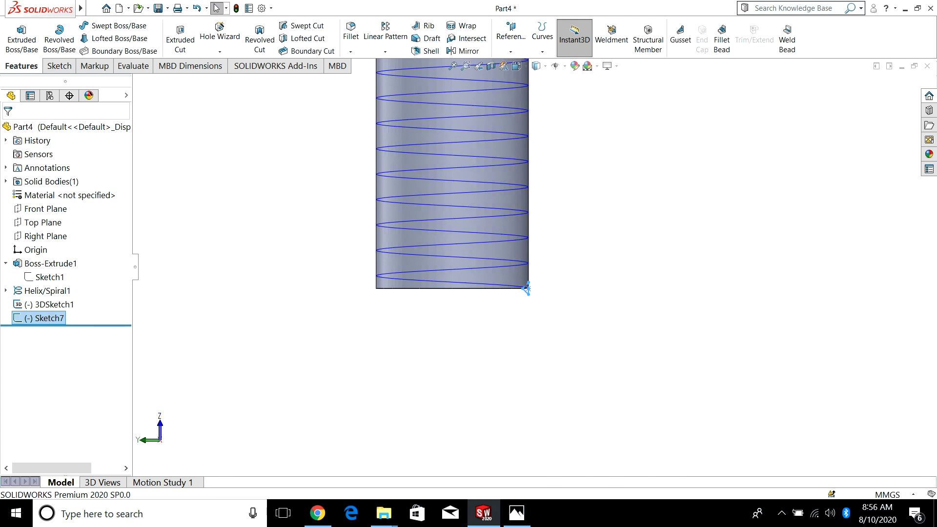
left_click(306, 25)
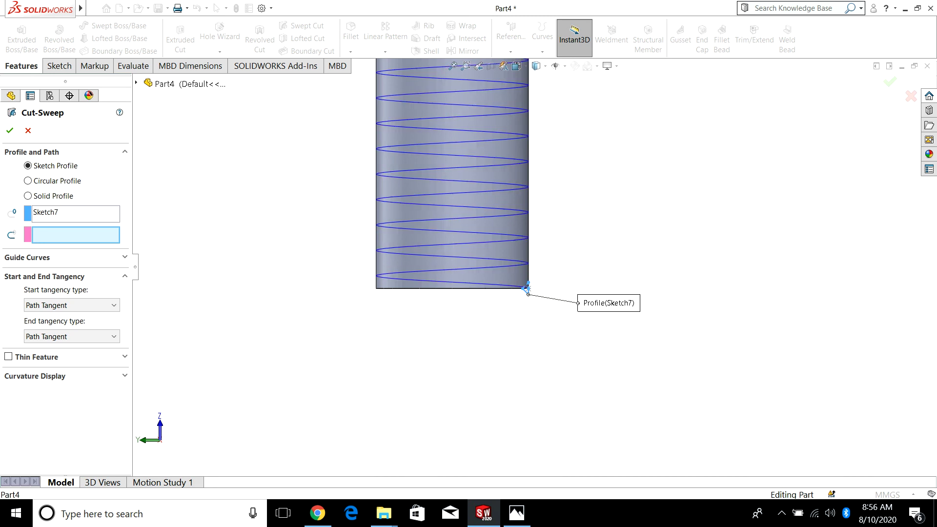
left_click(453, 269)
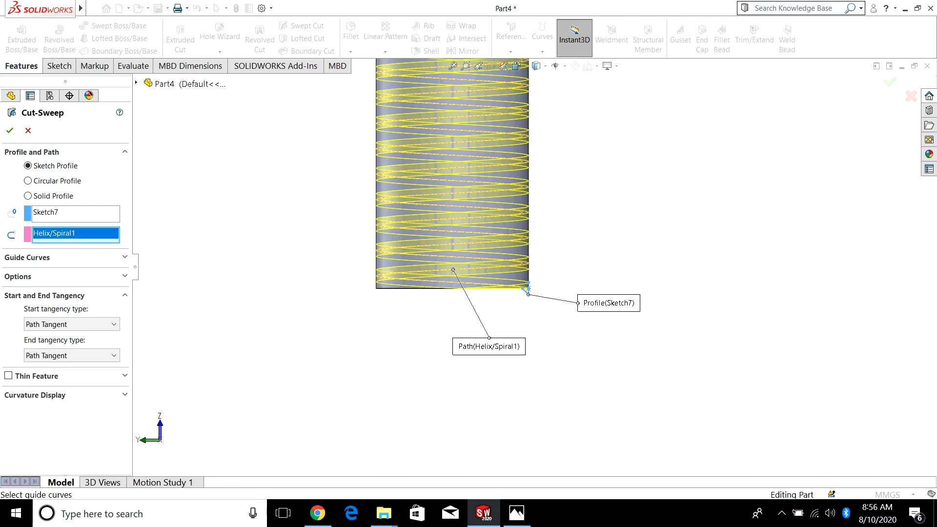
key("Return")
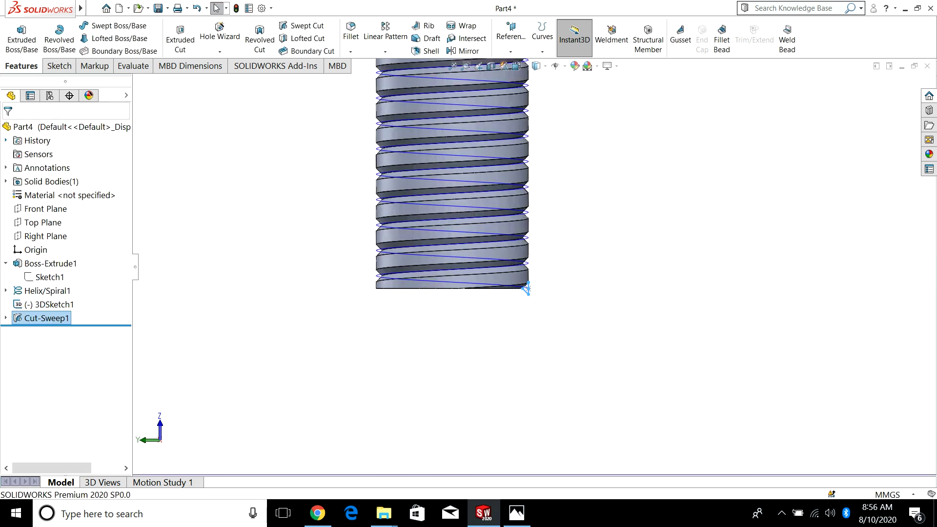
- Examine the cut thread from a slightly rotated side view, close up at the lower end and along the whole screw
middle_click_drag(462, 264, 503, 263)
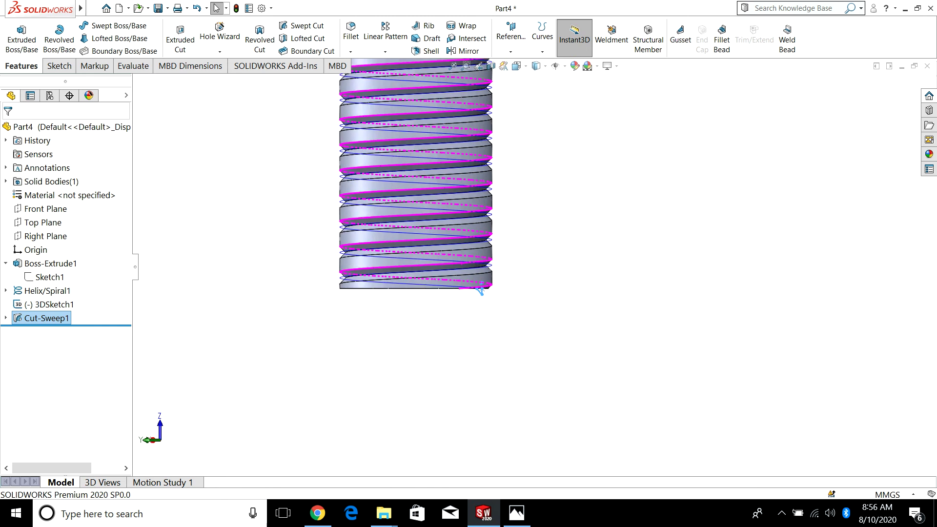
scroll(363, 241, "down", 5)
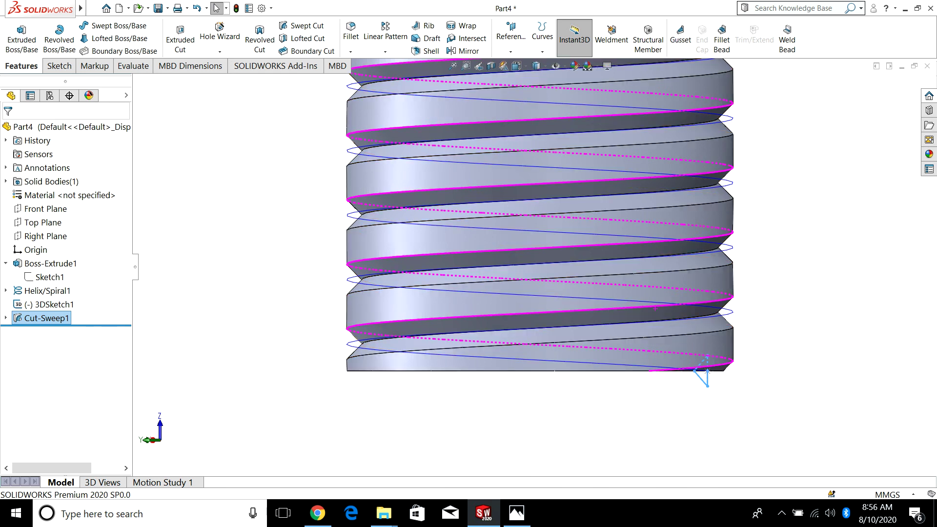
scroll(533, 266, "up", 2)
scroll(533, 266, "up", 2)
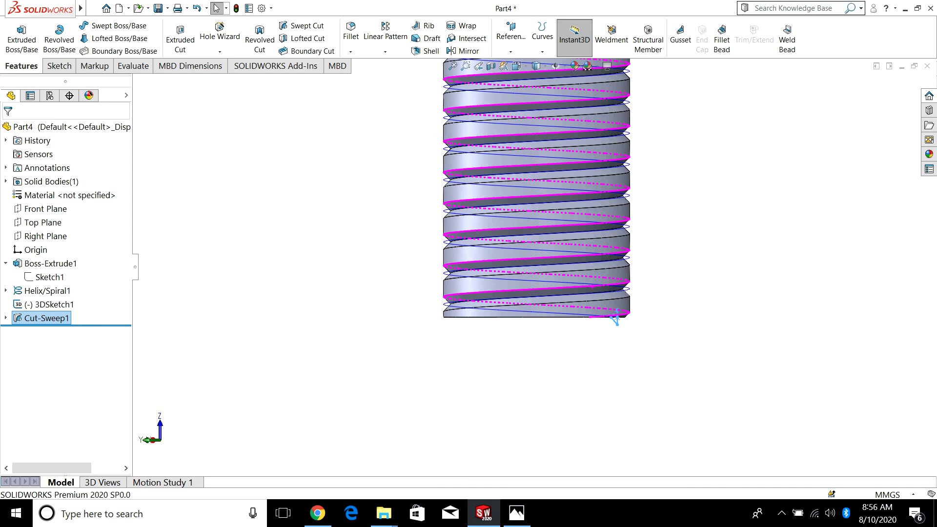
scroll(533, 267, "up", 3)
scroll(534, 267, "up", 5)
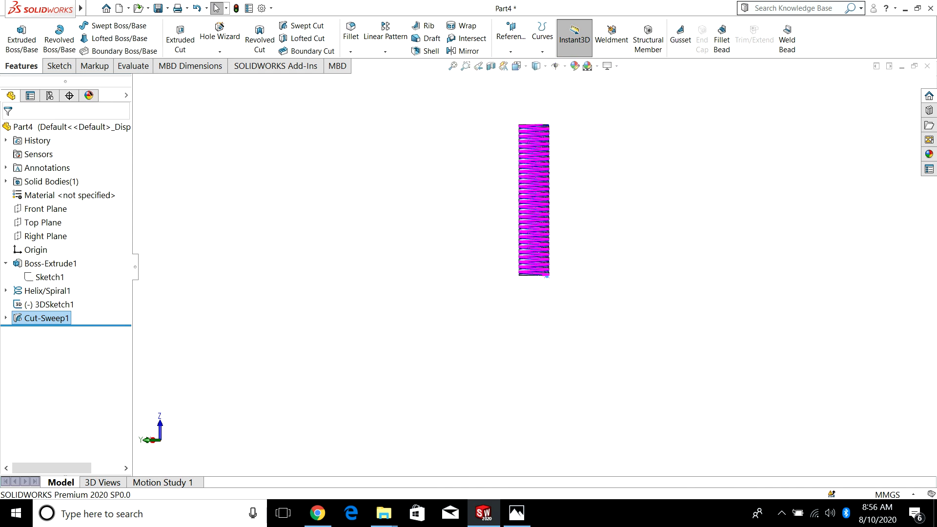
scroll(614, 153, "down", 4)
scroll(459, 254, "down", 4)
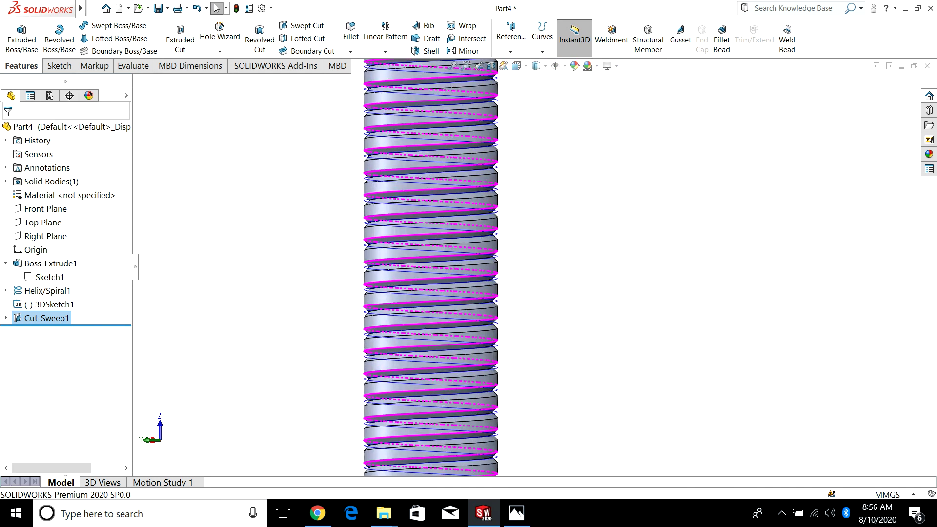
scroll(533, 283, "up", 6)
scroll(542, 228, "down", 3)
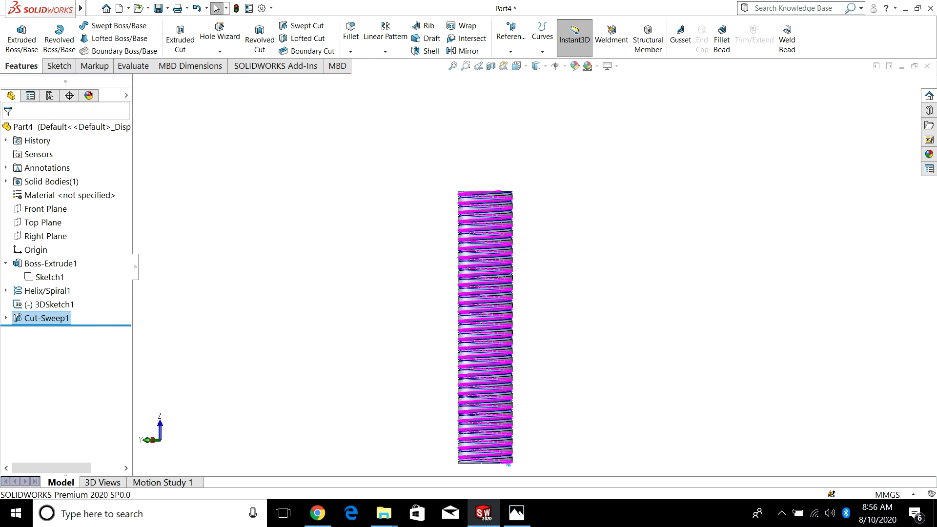